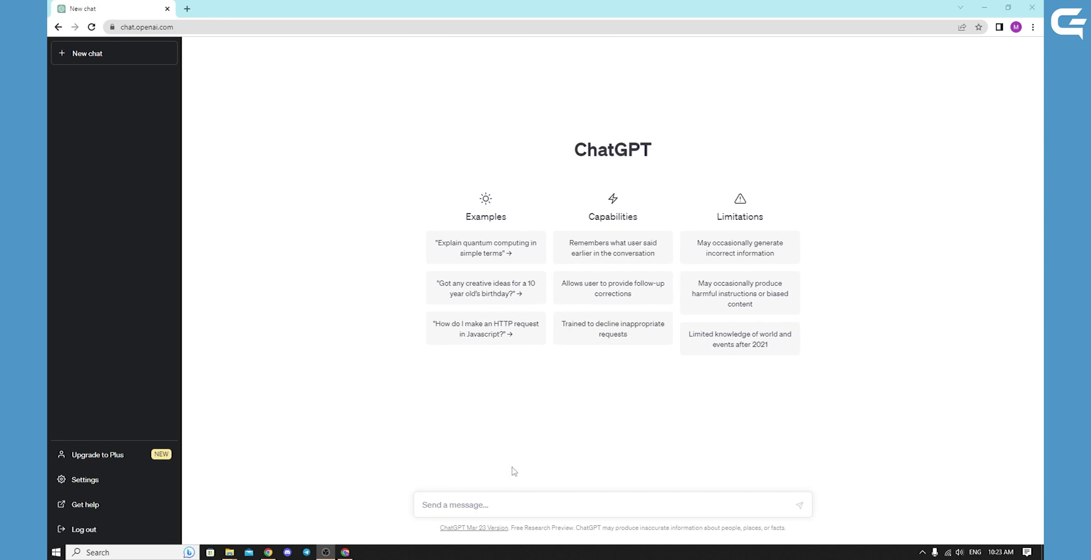
Send ChatGPT the prompt "Setting up the environment for ChatGPT can u help".
left_click(458, 505)
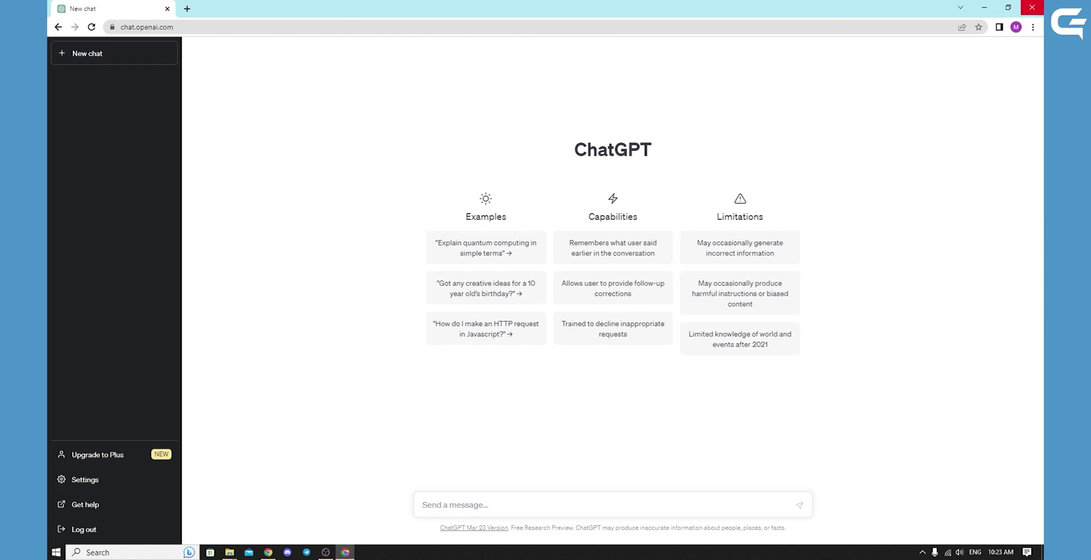
key("alt+Tab")
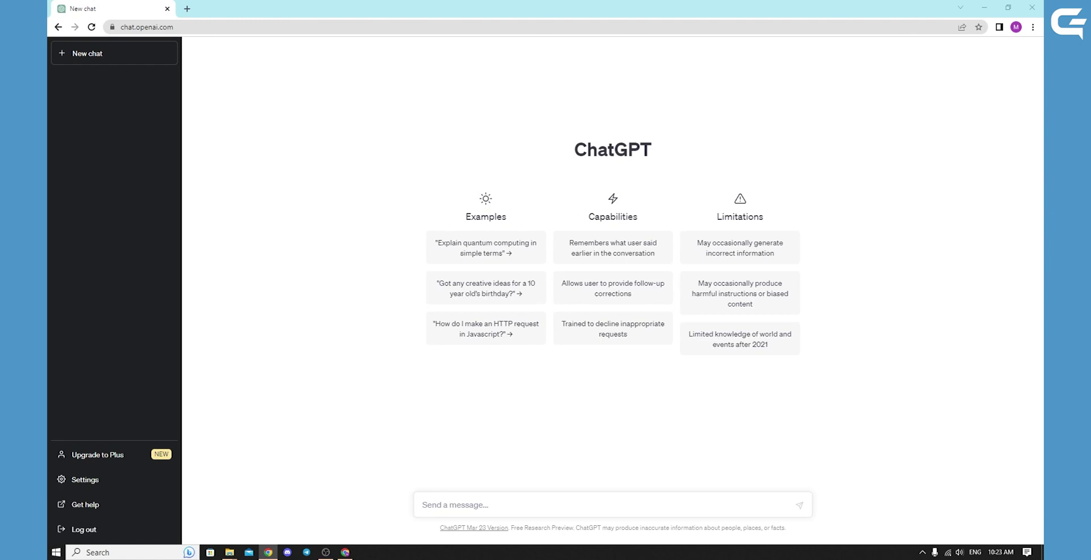
left_click(476, 504)
type("Setting up the environment for ChatGPT")
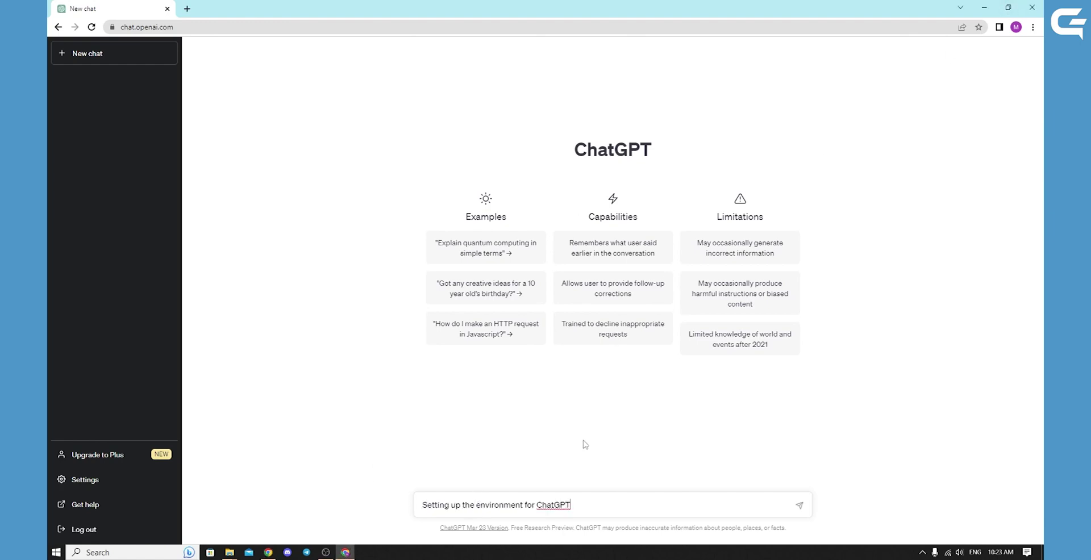
type("can ui help")
key("BackSpace")
key("BackSpace")
key("BackSpace")
key("BackSpace")
key("BackSpace")
type("help")
left_click(799, 505)
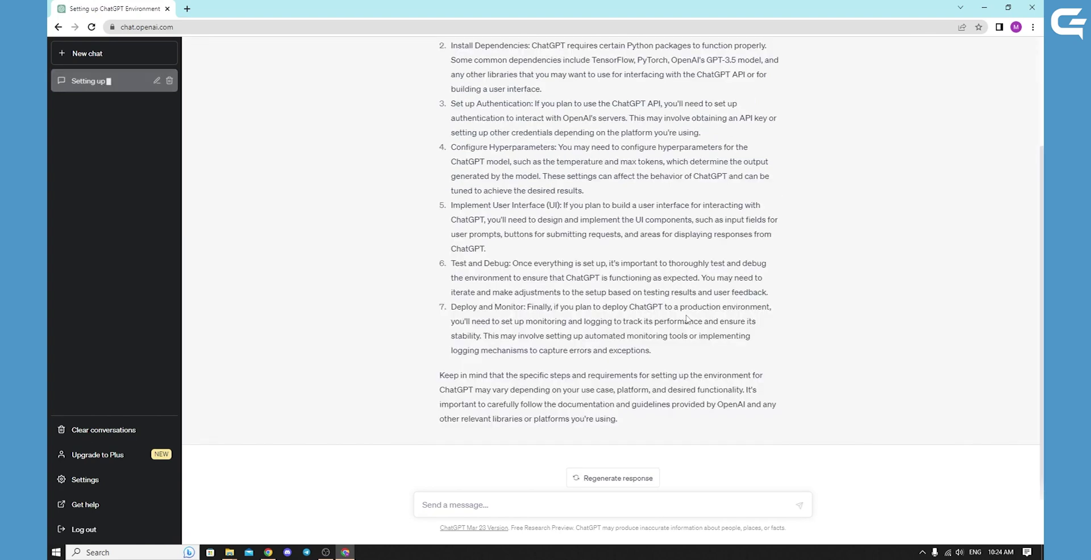
Review the environment setup answer, from choosing a platform and installing dependencies through to deployment and monitoring.
scroll(687, 315, "up", 3)
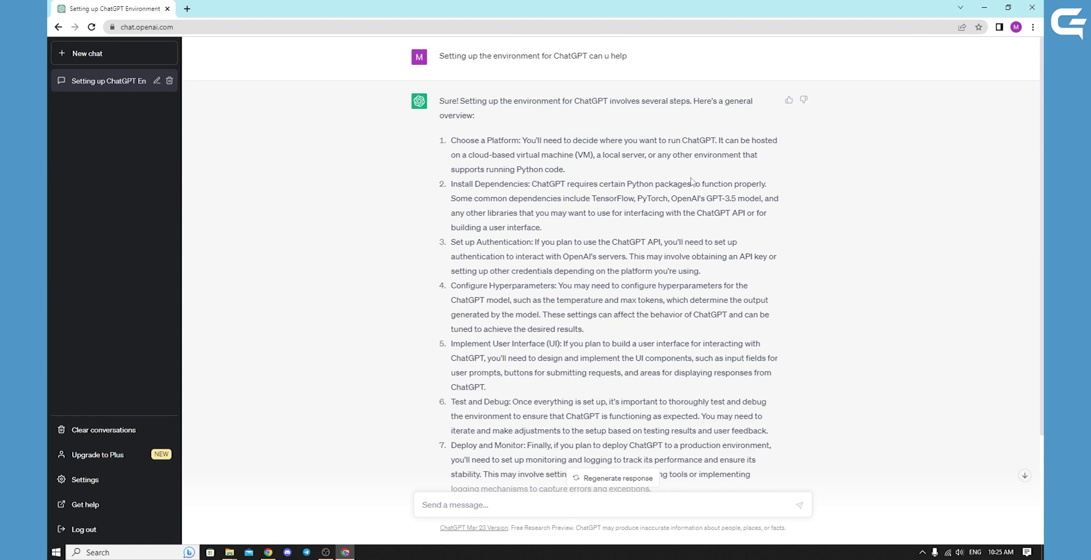
left_click_drag(575, 155, 591, 155)
left_click(714, 165)
left_click(452, 509)
scroll(587, 268, "down", 1)
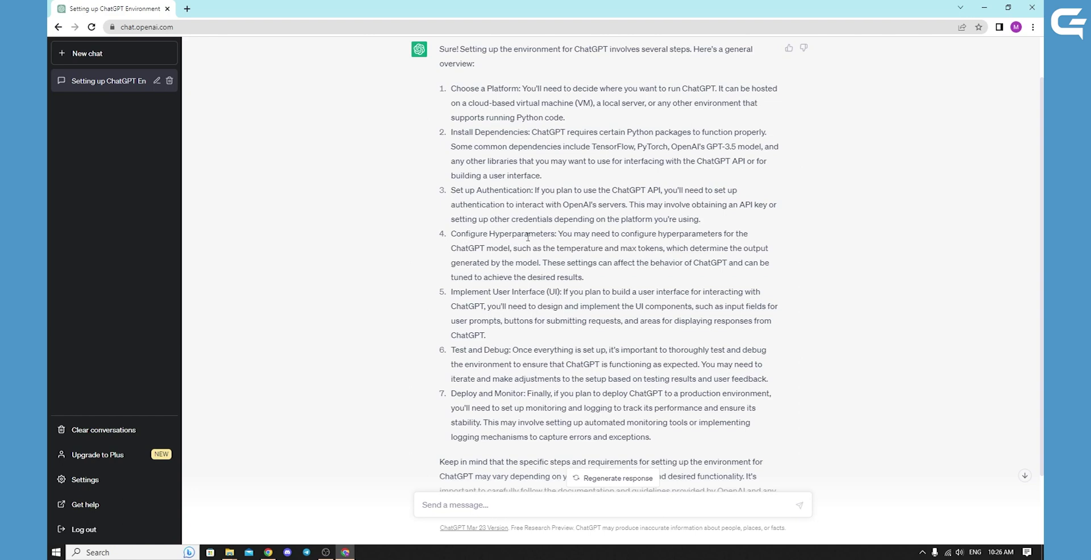
scroll(552, 254, "down", 1)
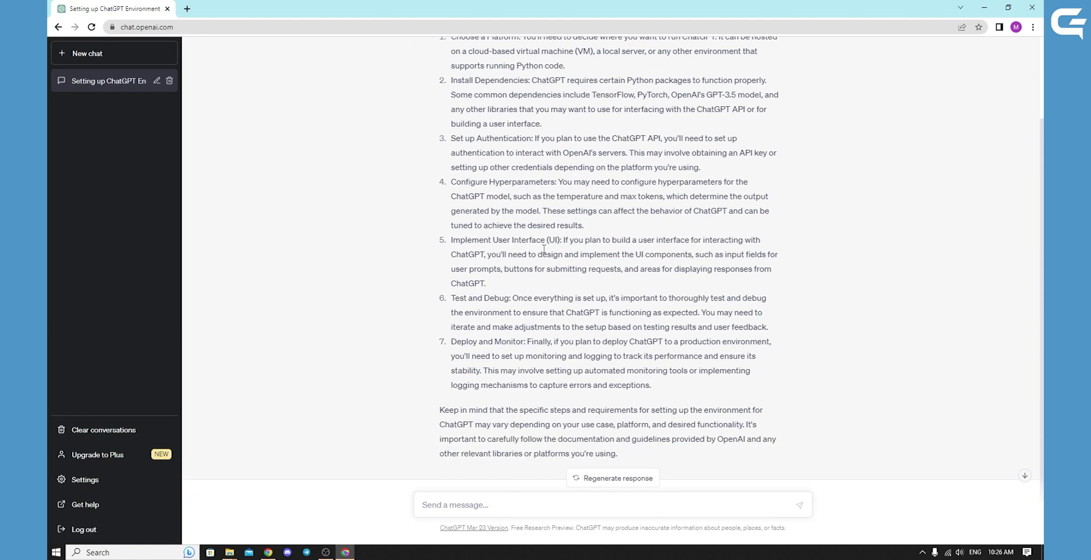
scroll(540, 250, "down", 1)
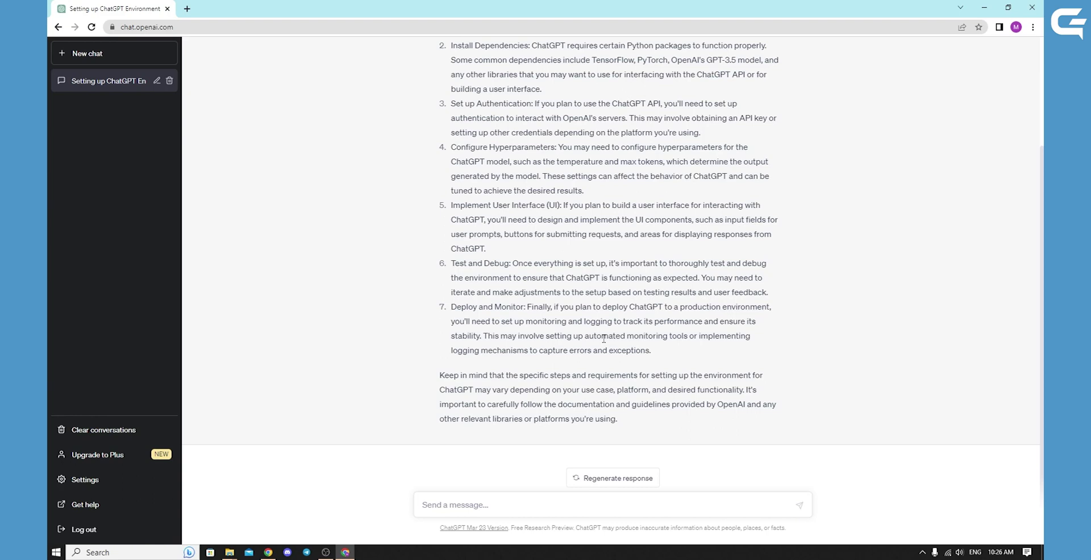
scroll(604, 339, "up", 2)
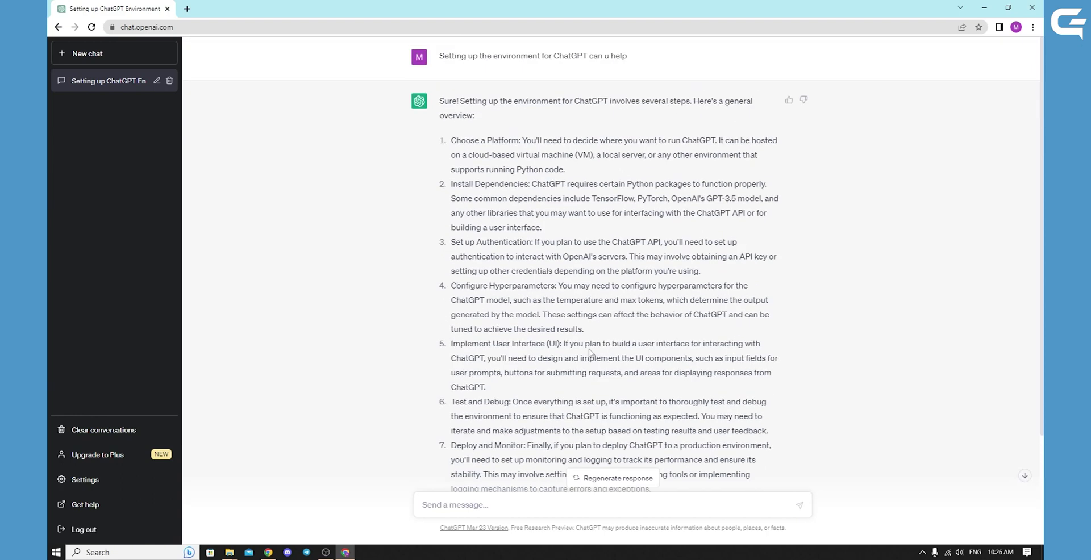
scroll(556, 263, "down", 1)
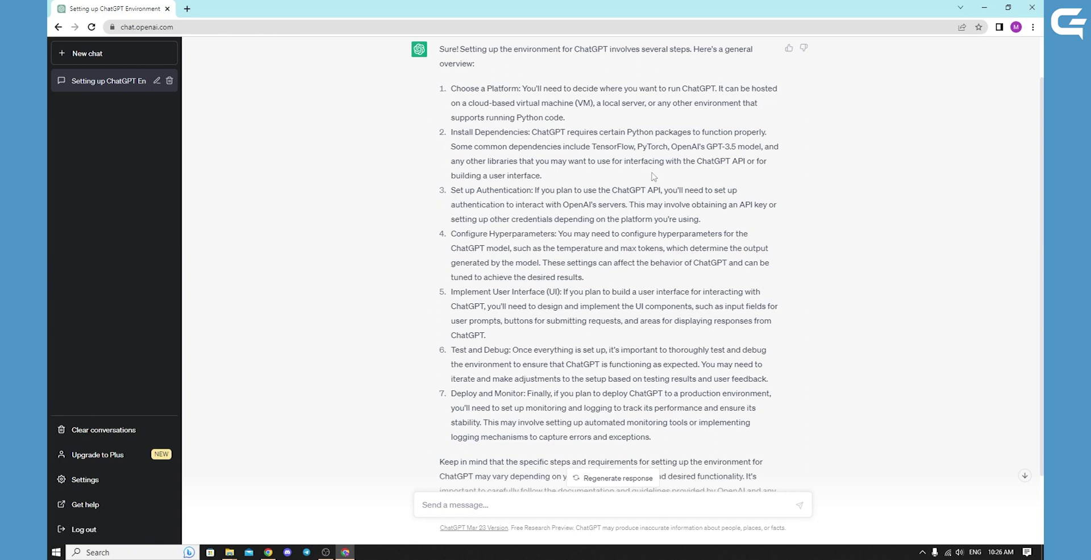
scroll(654, 177, "down", 1)
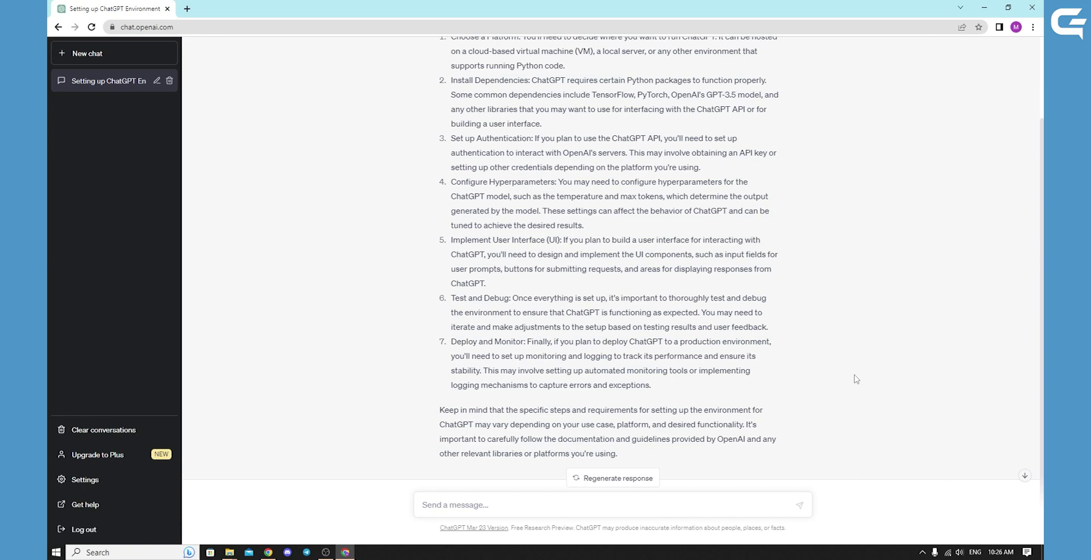
scroll(825, 362, "up", 2)
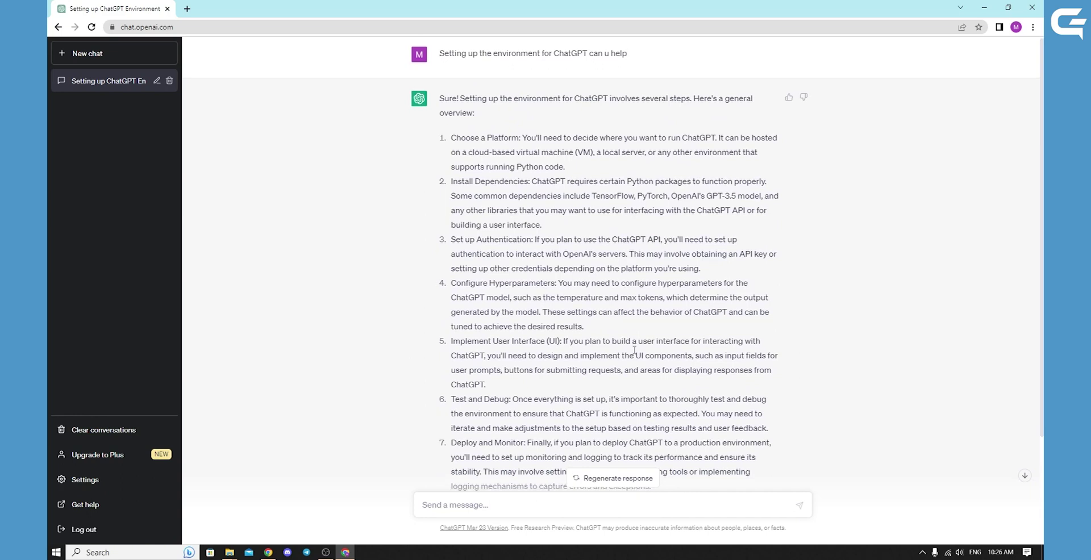
scroll(665, 361, "down", 1)
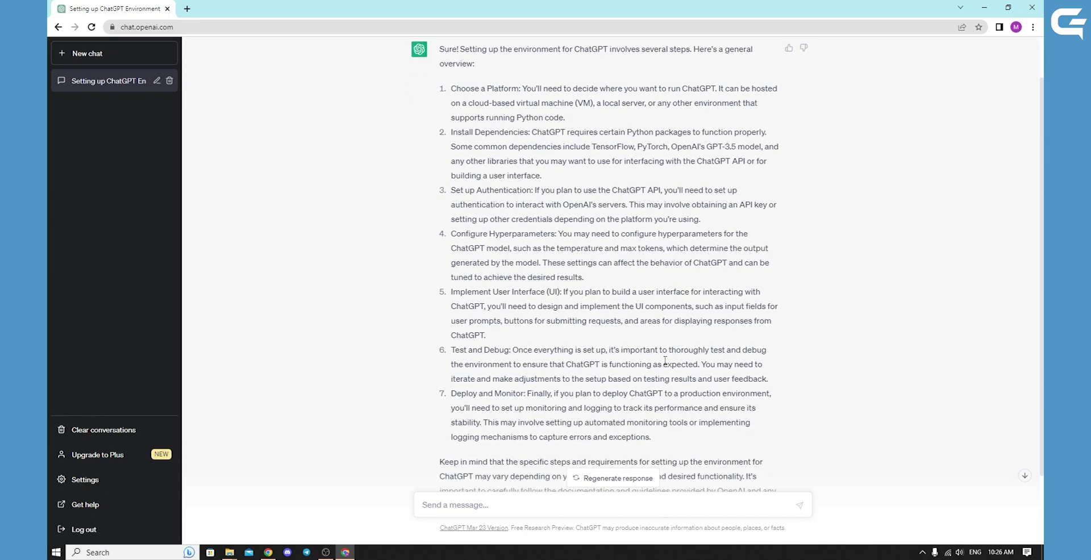
scroll(665, 361, "down", 2)
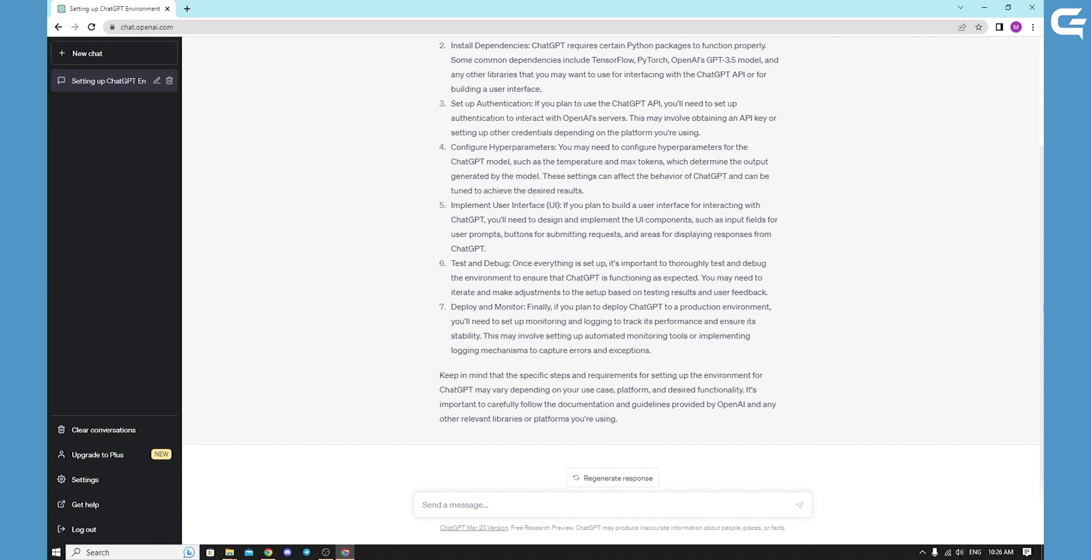
scroll(701, 330, "up", 3)
scroll(700, 330, "down", 3)
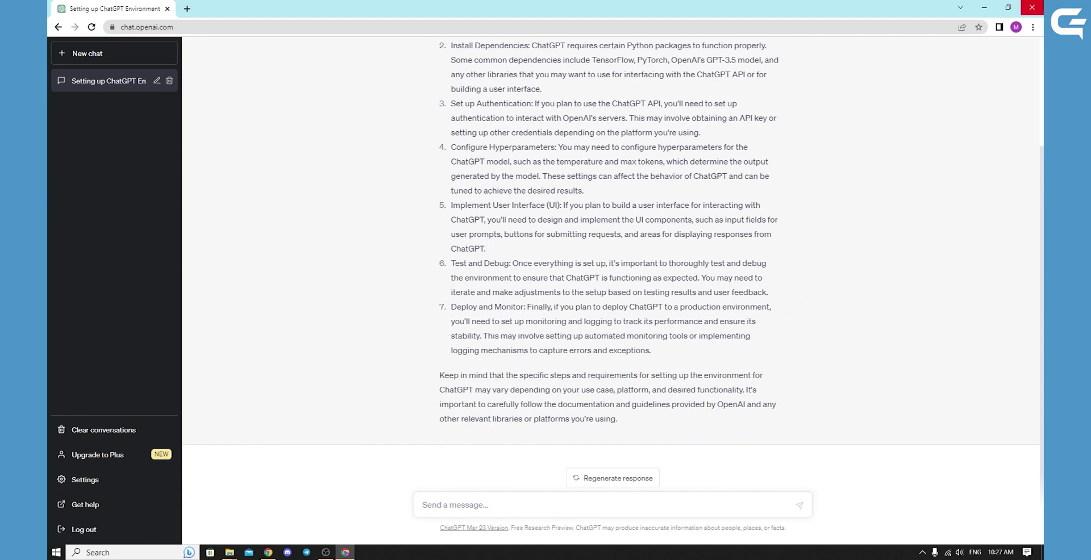
Send the follow-up prompt "Creating a ChatGPT project" in the same conversation.
key("alt+Tab")
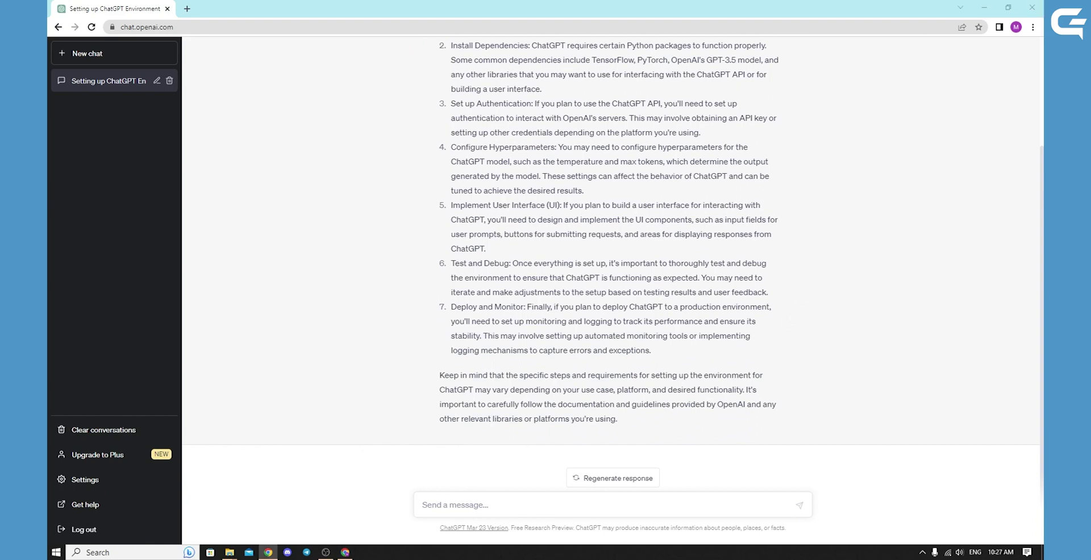
left_click(465, 503)
type("Creating a ChatGPT project")
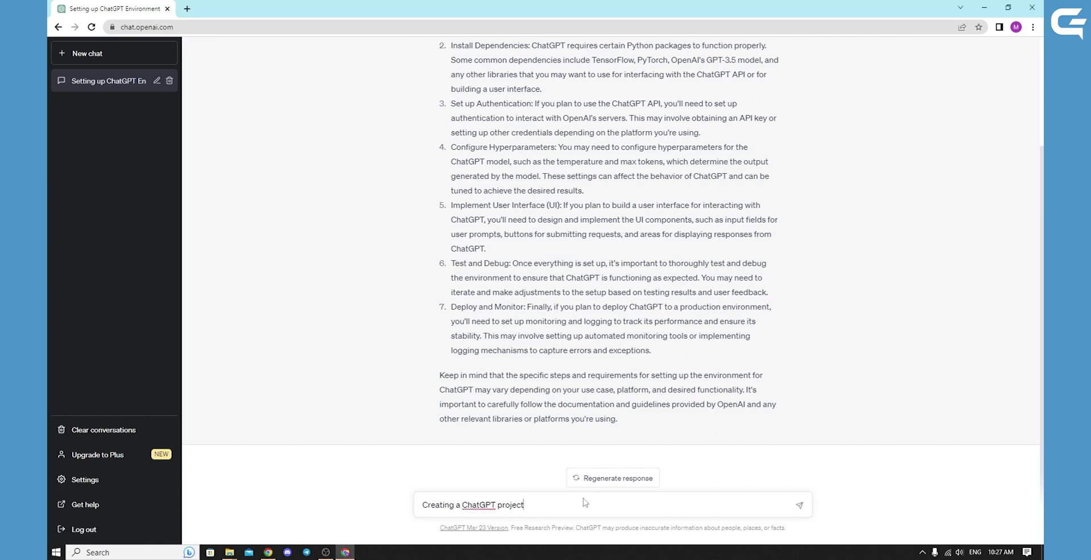
key("Return")
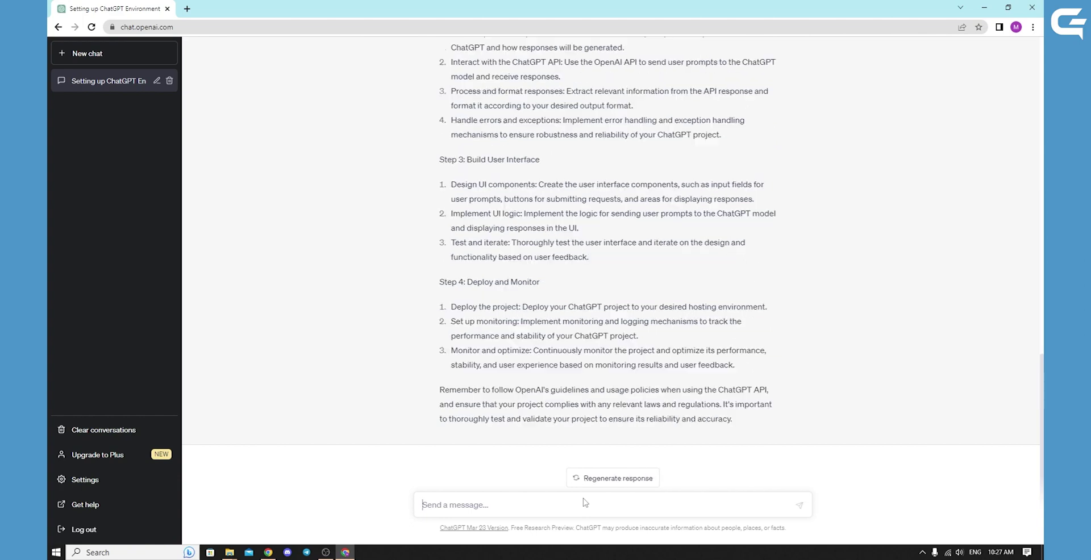
Read through the project creation outline, highlighting the input and output format item and the headings of Steps 3 and 4.
scroll(654, 432, "up", 6)
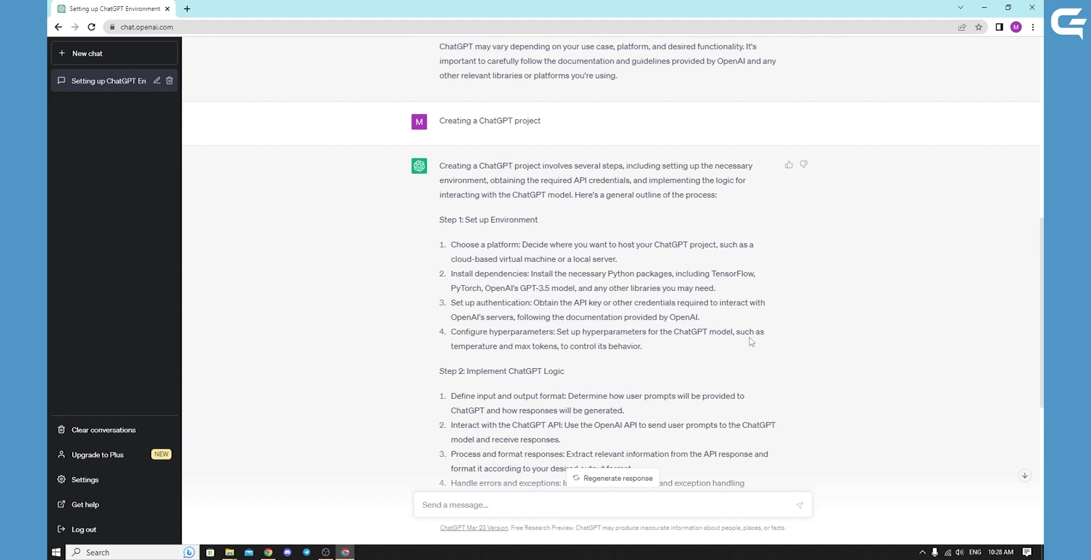
scroll(720, 354, "down", 1)
scroll(721, 354, "down", 2)
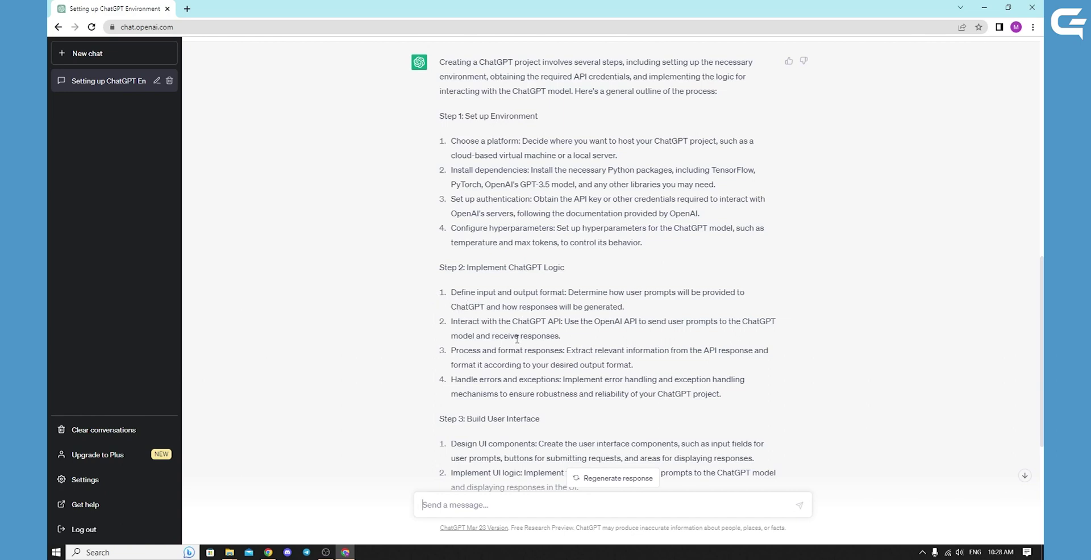
scroll(511, 347, "down", 2)
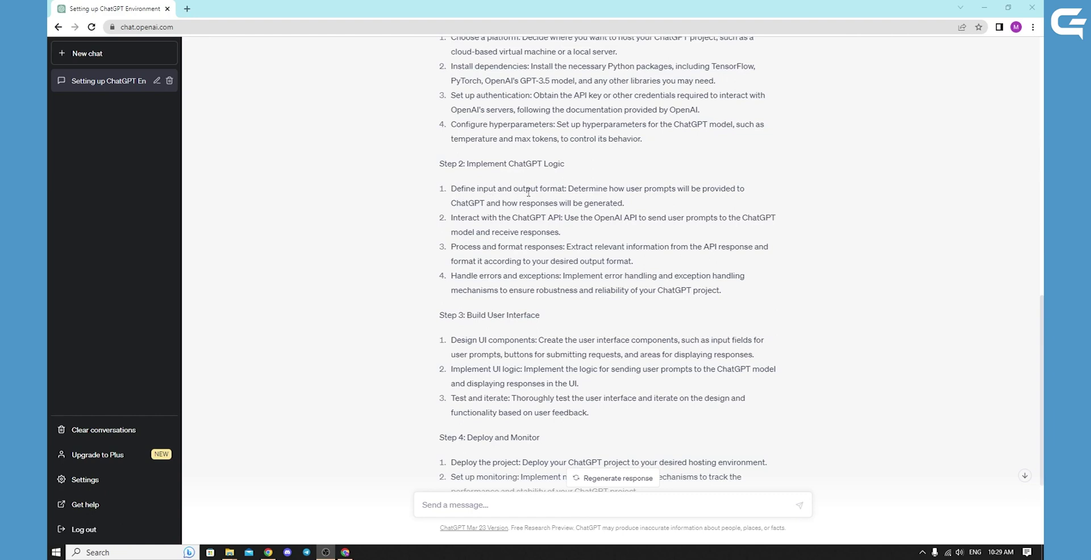
left_click_drag(453, 191, 624, 204)
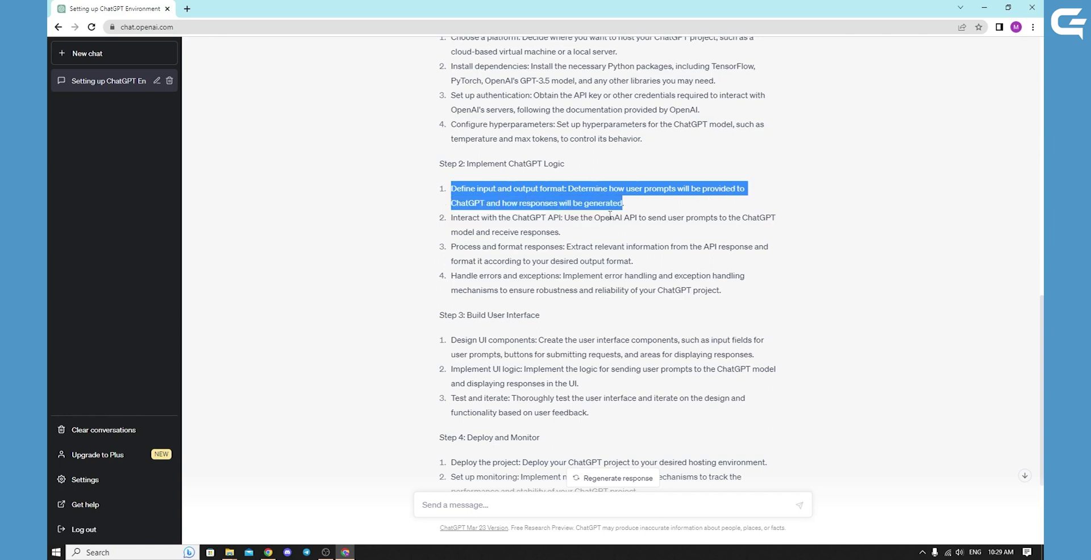
left_click(782, 189)
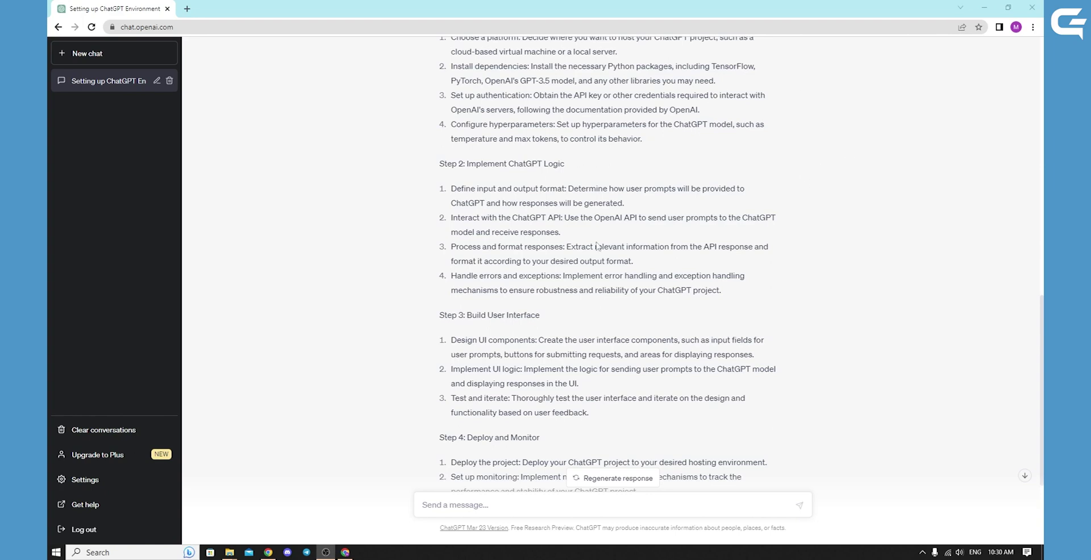
left_click_drag(541, 316, 507, 316)
scroll(576, 318, "down", 1)
scroll(576, 310, "down", 1)
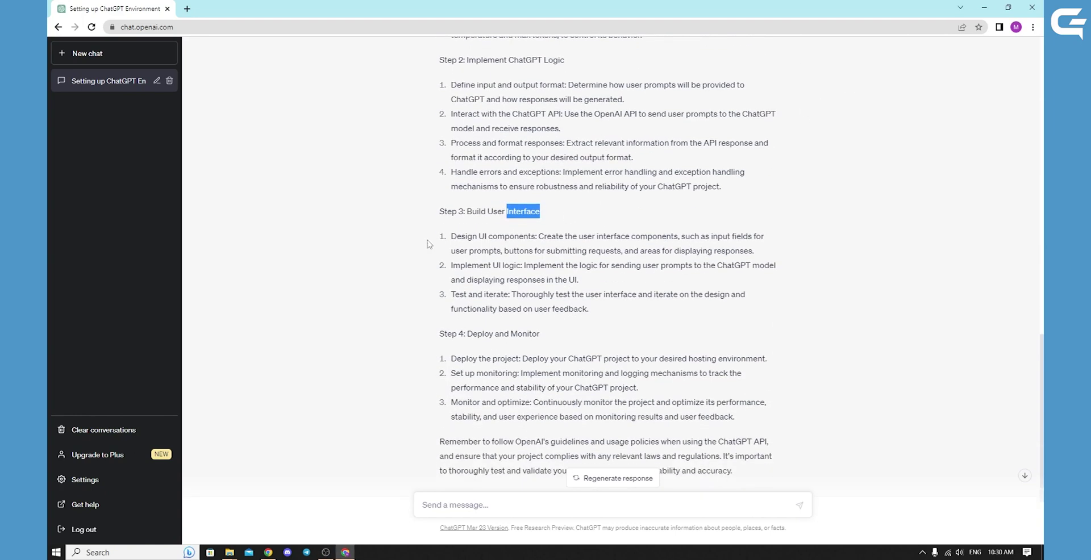
scroll(546, 284, "down", 1)
left_click(538, 282)
left_click_drag(538, 282, 489, 287)
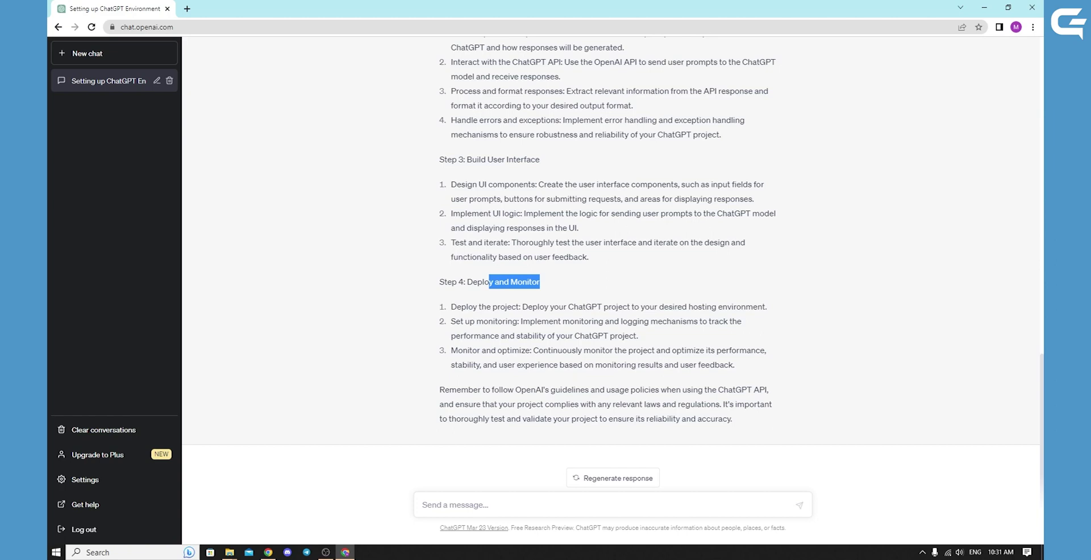
Send the follow-up prompt "Defining the chatbot's purpose and functionality".
key("alt+Tab")
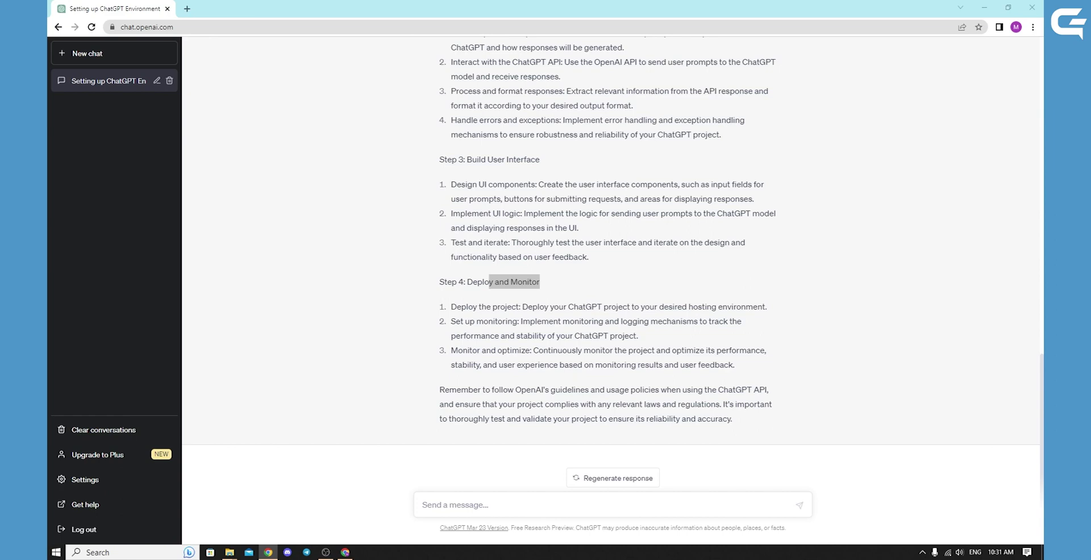
left_click(490, 505)
type("Defining the chatbot's purpose and functionality")
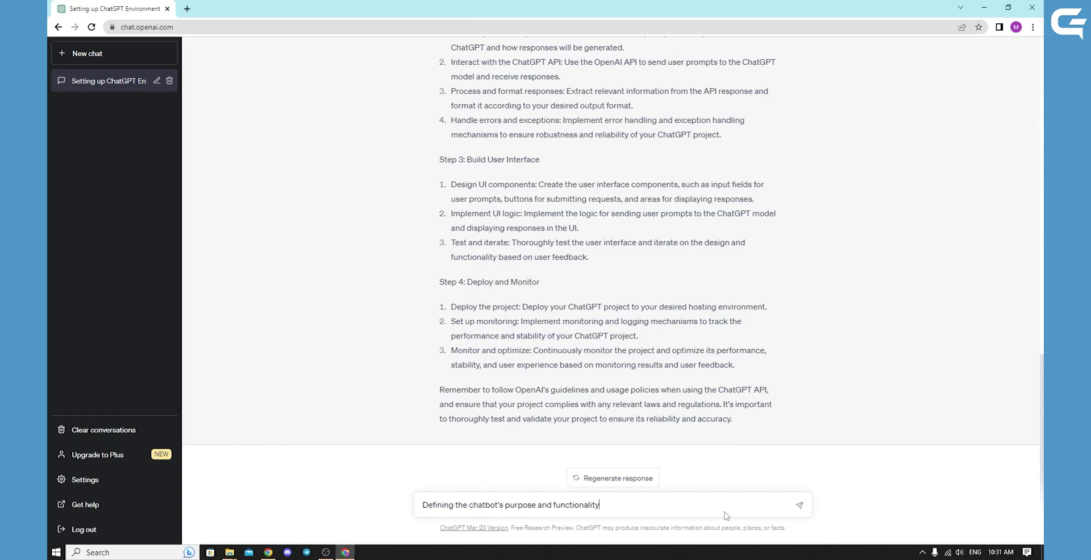
left_click(801, 505)
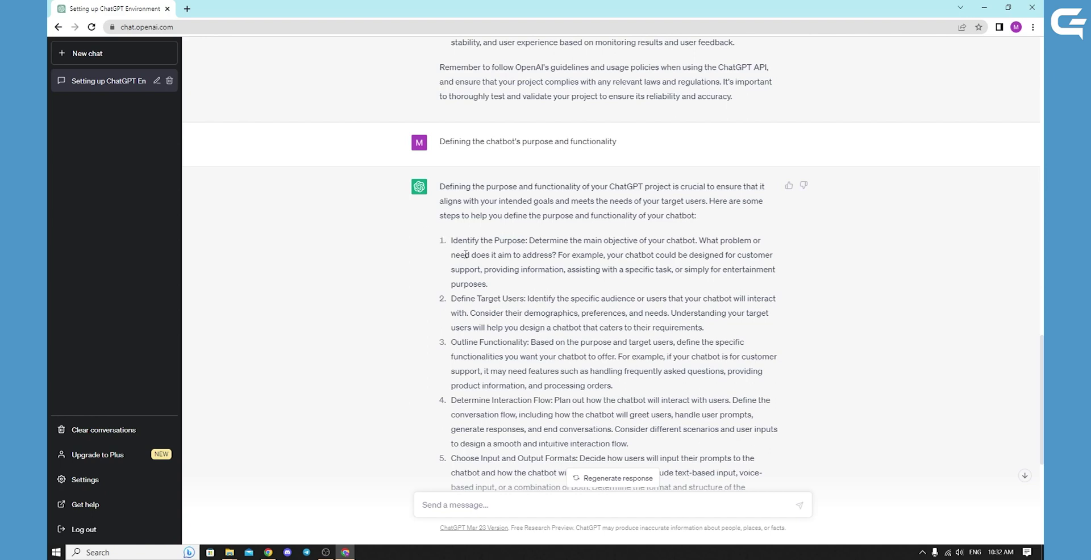
Read the answer on defining the chatbot's purpose and functionality through to its closing paragraph.
scroll(486, 251, "down", 1)
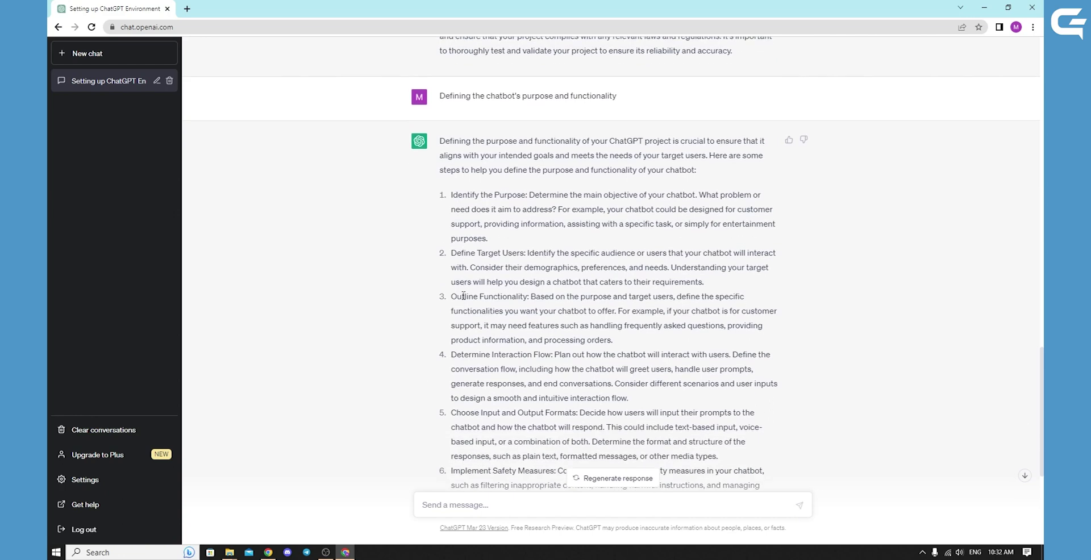
scroll(494, 255, "down", 1)
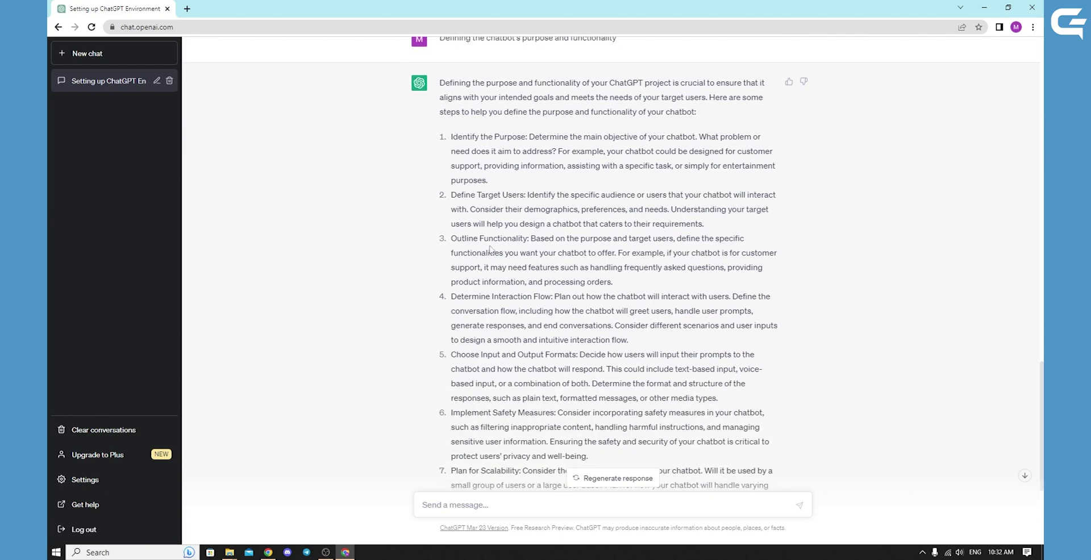
scroll(514, 257, "down", 1)
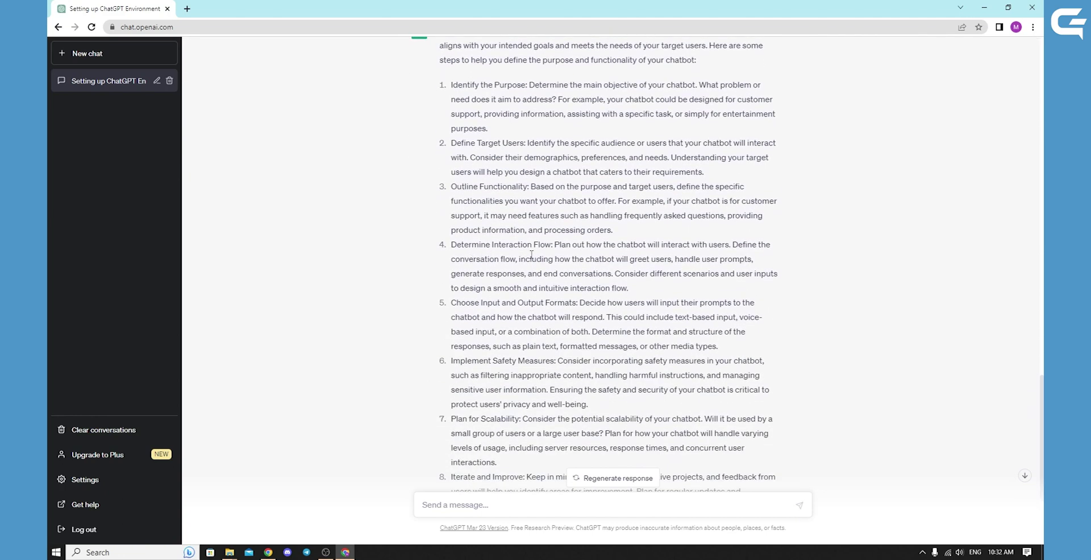
scroll(530, 260, "down", 1)
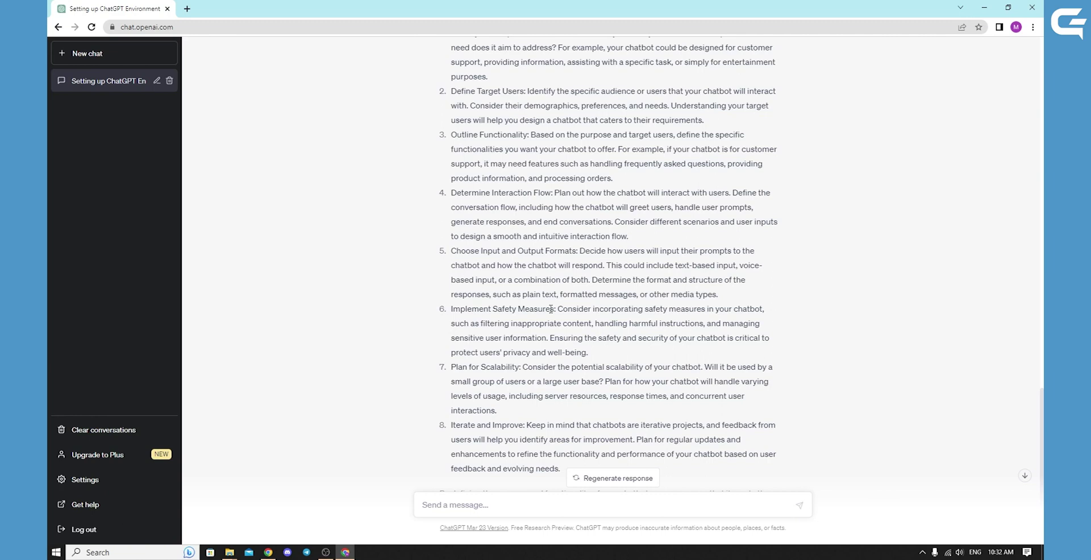
scroll(551, 309, "down", 1)
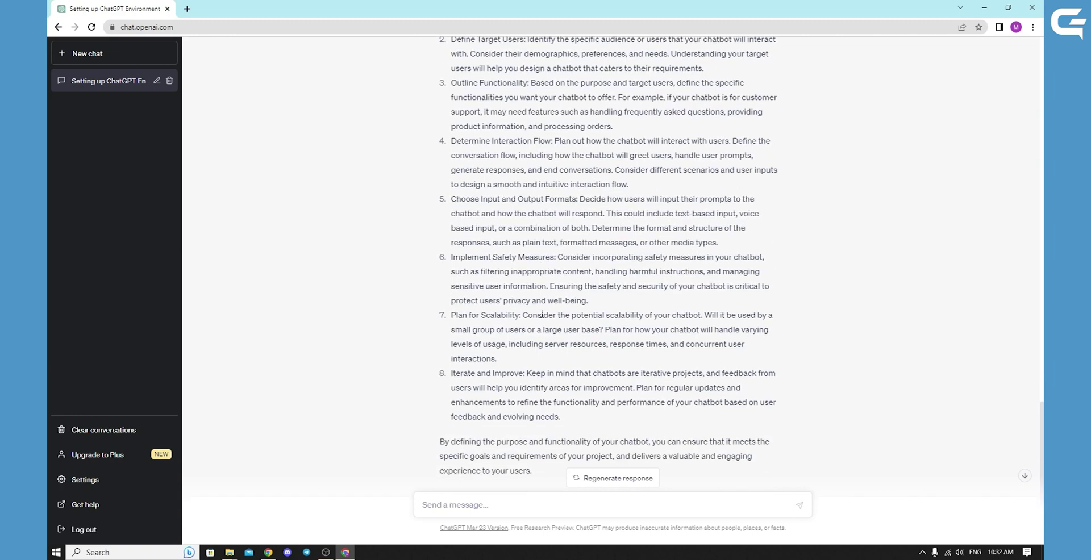
scroll(541, 314, "down", 1)
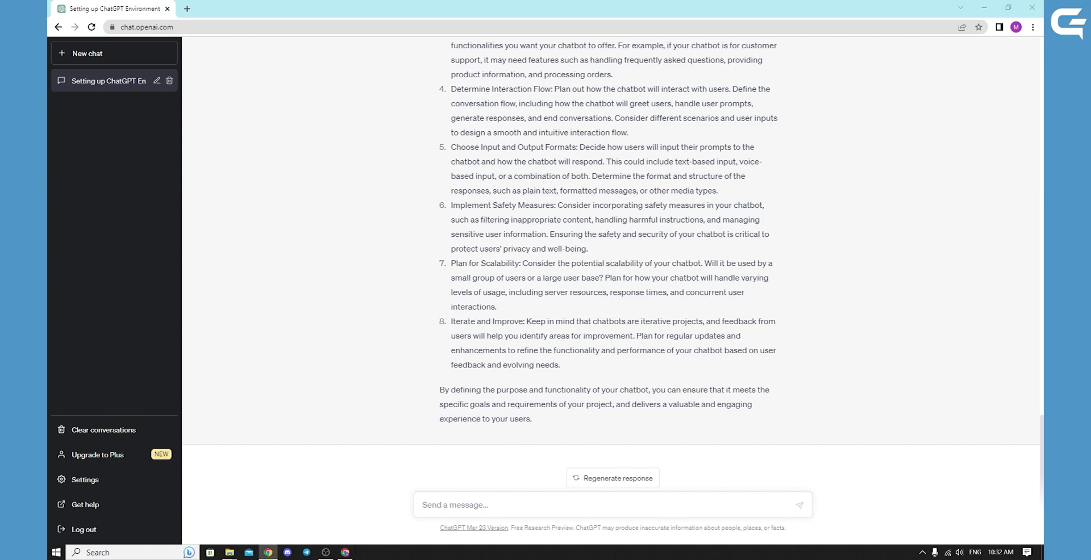
Send the follow-up prompt "Configuring ChatGPT's input and output format" in the same conversation.
left_click(523, 506)
type("Configuring ChatGPT's input and output format")
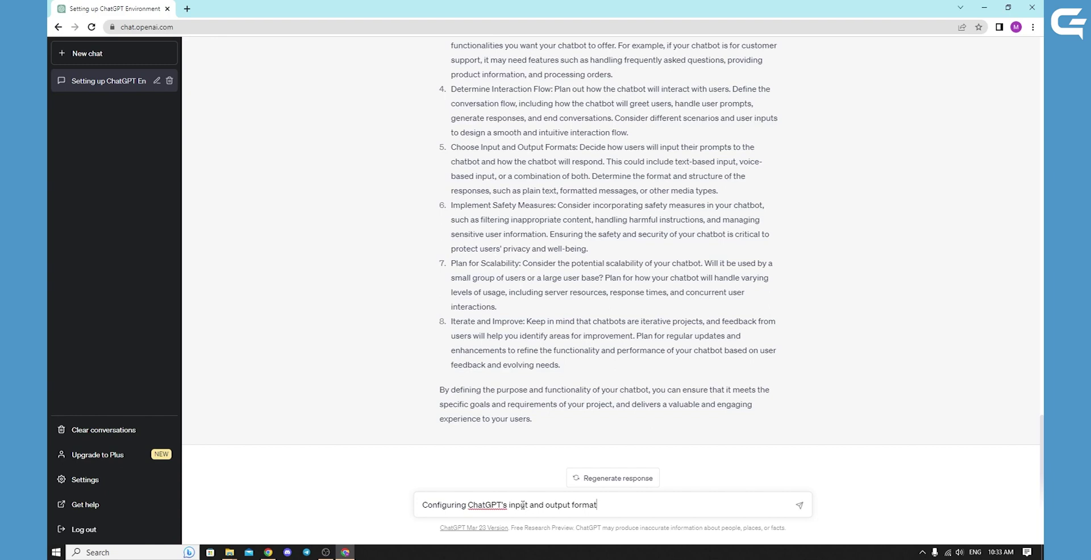
key("Return")
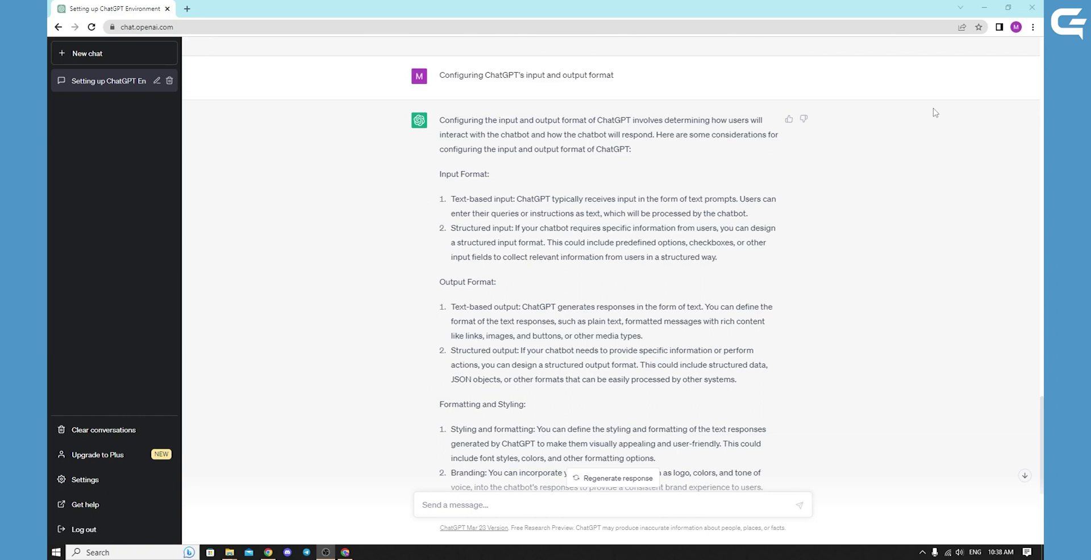
Read the answer on input and output format, including the formatting and styling and error handling sections.
scroll(693, 199, "down", 1)
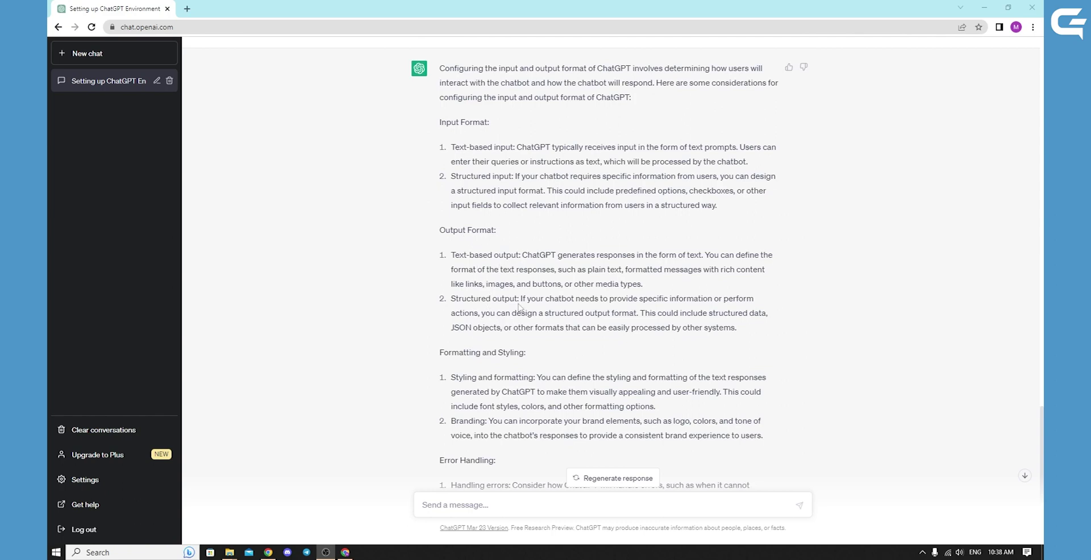
scroll(553, 293, "down", 1)
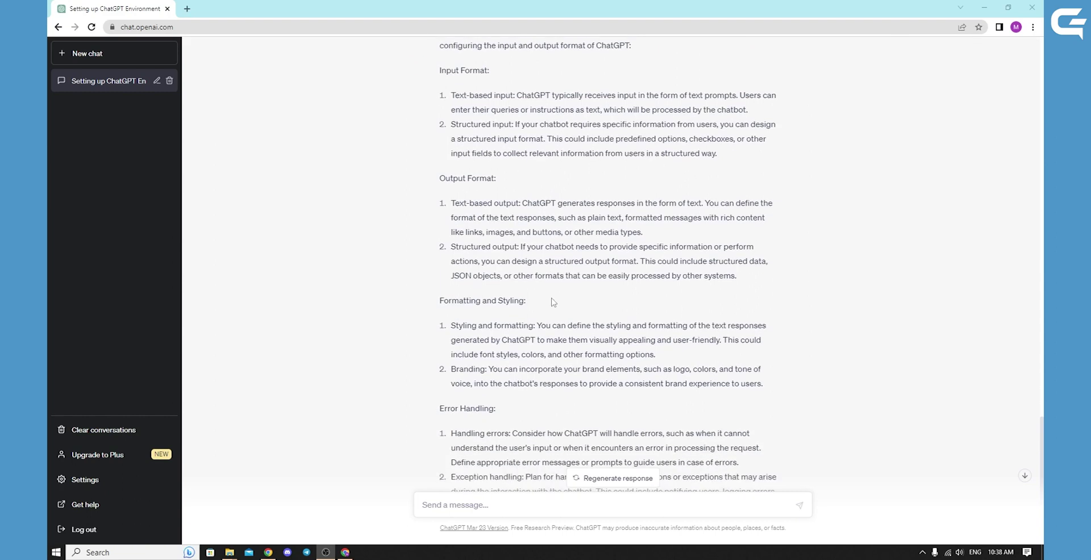
scroll(554, 302, "down", 1)
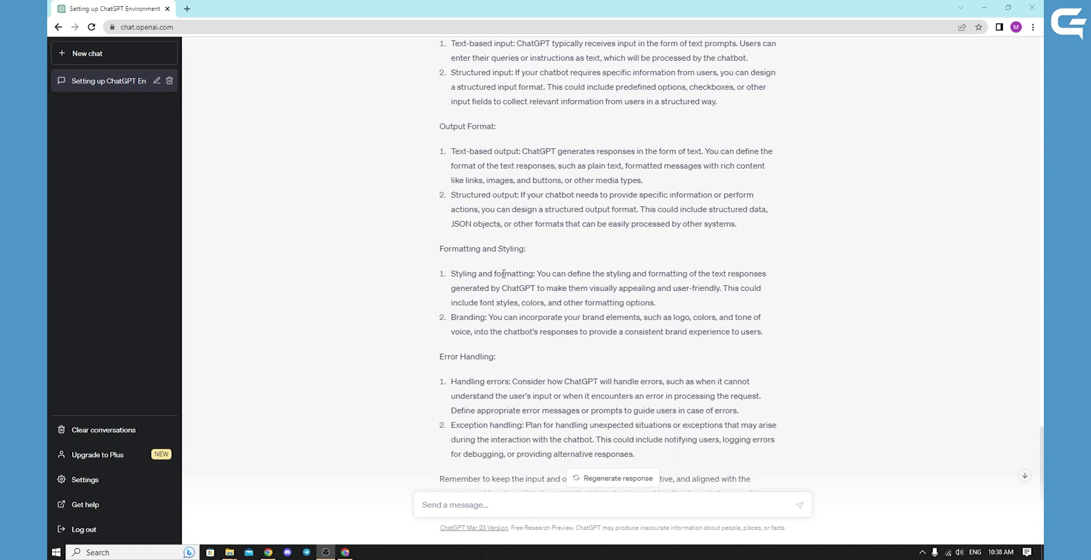
scroll(506, 270, "down", 2)
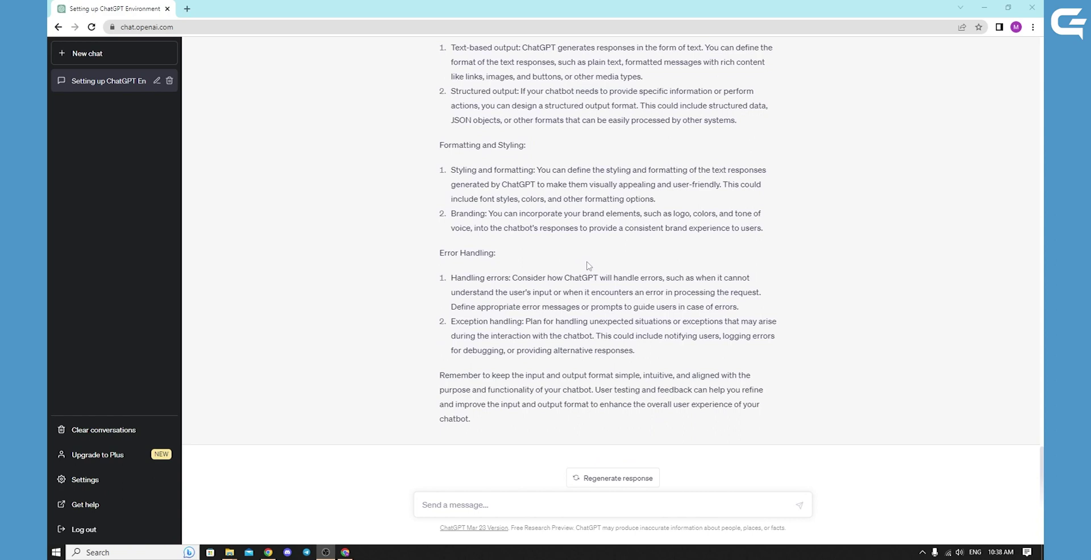
scroll(602, 282, "up", 2)
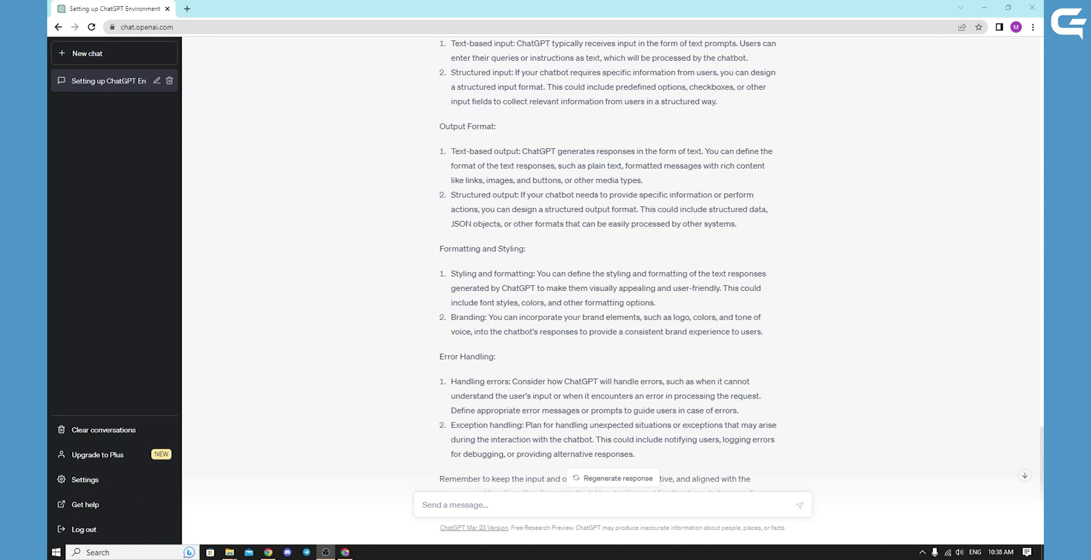
Send the follow-up prompt "Training the chatbot with sample data".
key("alt+Tab")
scroll(602, 437, "down", 2)
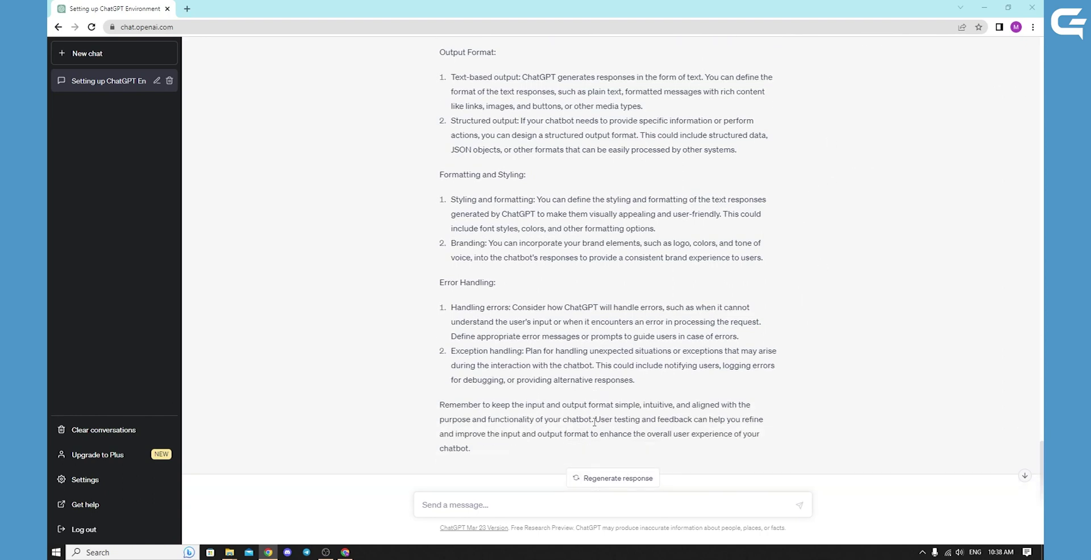
left_click(499, 505)
type("Training the chatbot with sample data")
key("Return")
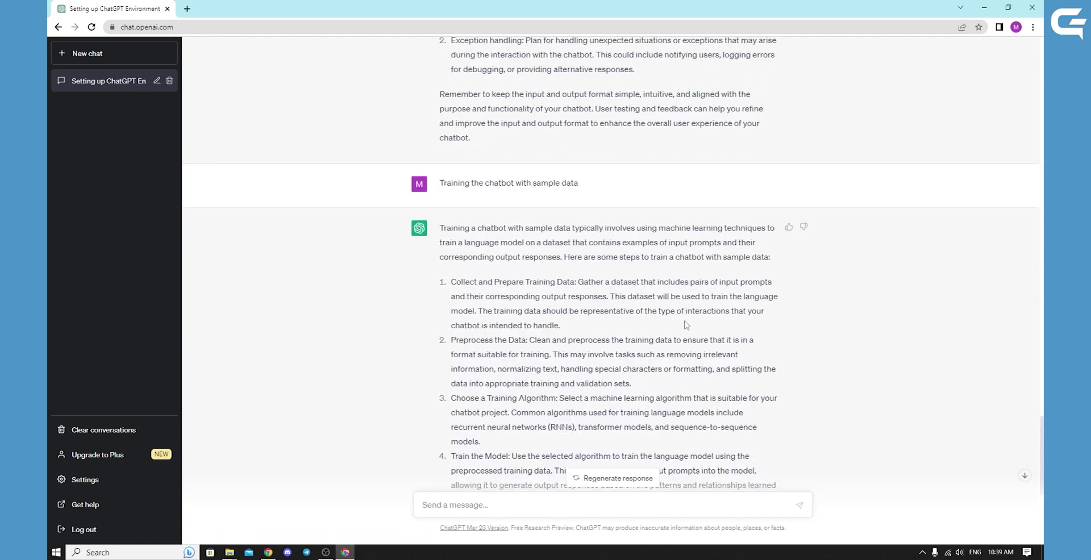
Read the steps for training the chatbot with sample data through to the closing note, then look back over them.
scroll(686, 321, "down", 2)
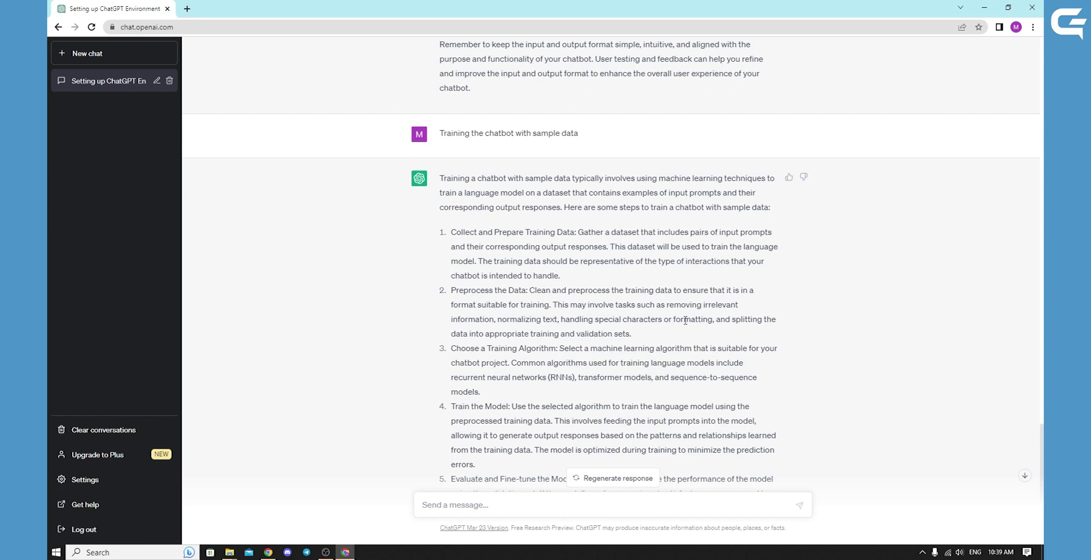
scroll(686, 288, "down", 2)
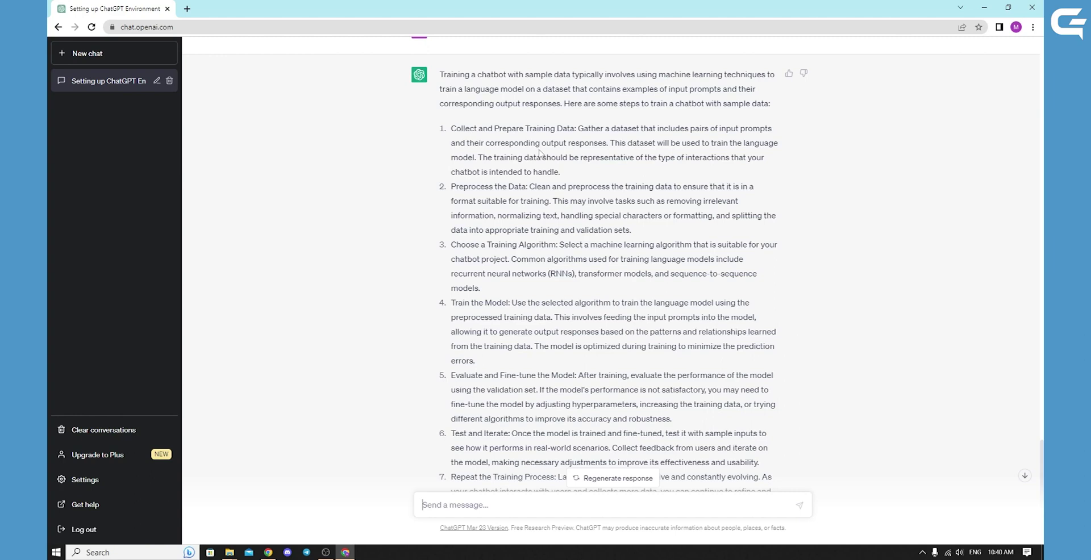
scroll(512, 155, "down", 2)
scroll(466, 159, "up", 1)
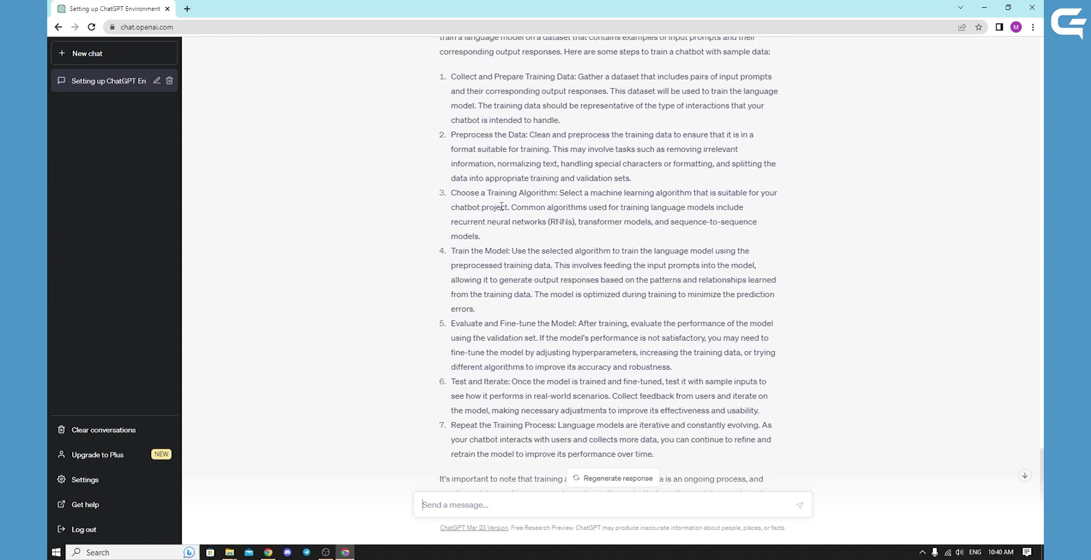
scroll(515, 211, "down", 2)
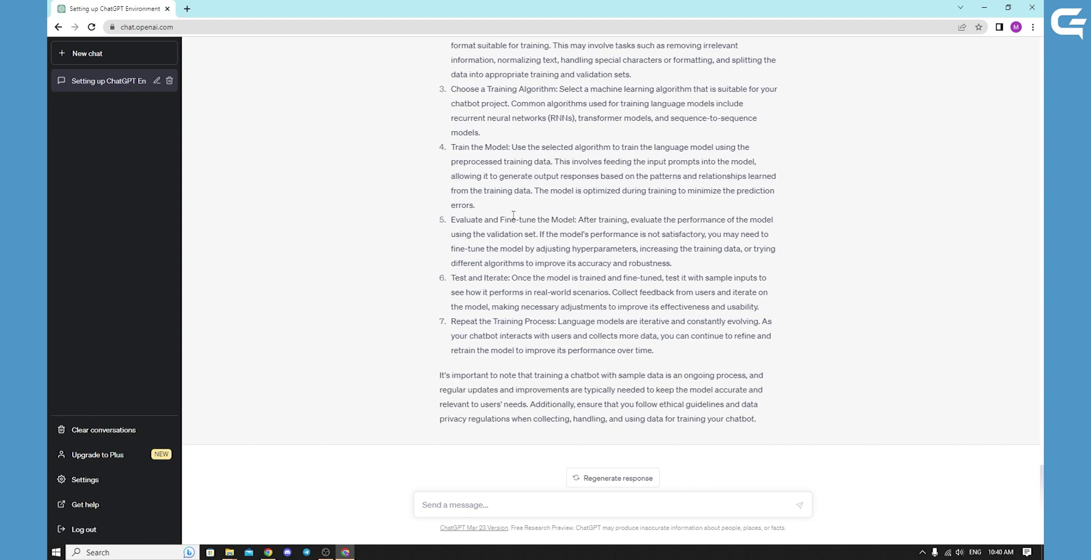
scroll(514, 216, "up", 5)
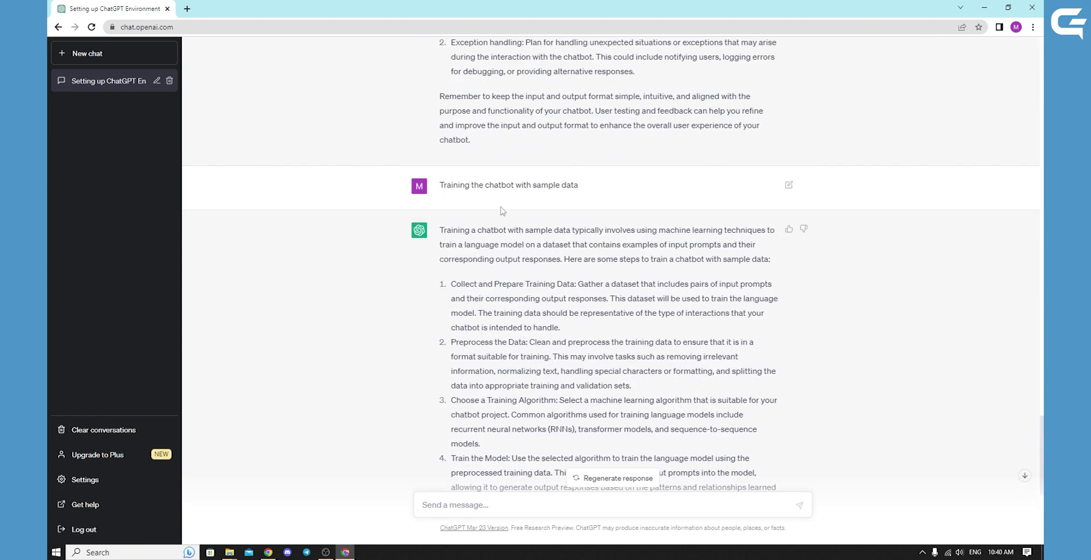
scroll(503, 210, "down", 5)
scroll(530, 212, "up", 3)
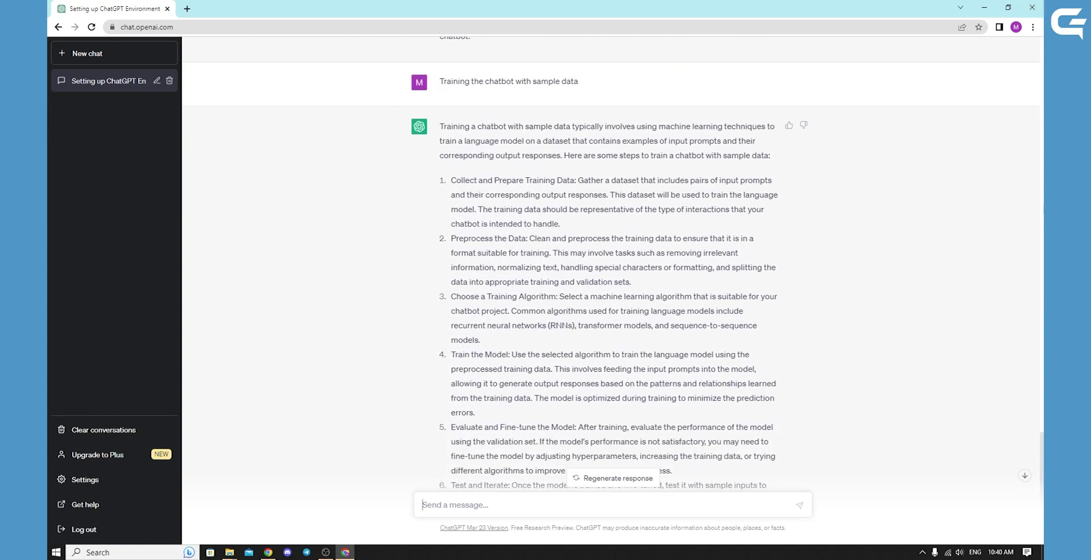
Send the follow-up prompt "Testing and refining the chatbot's responses".
key("alt+Tab")
double_click(450, 503)
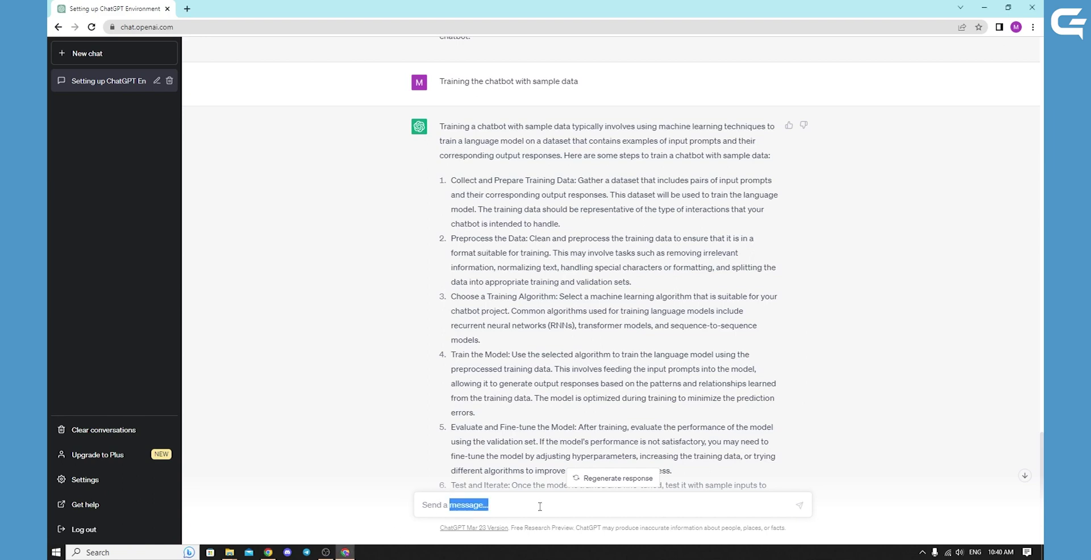
type("Testing and refining the chatbot's responses")
key("Return")
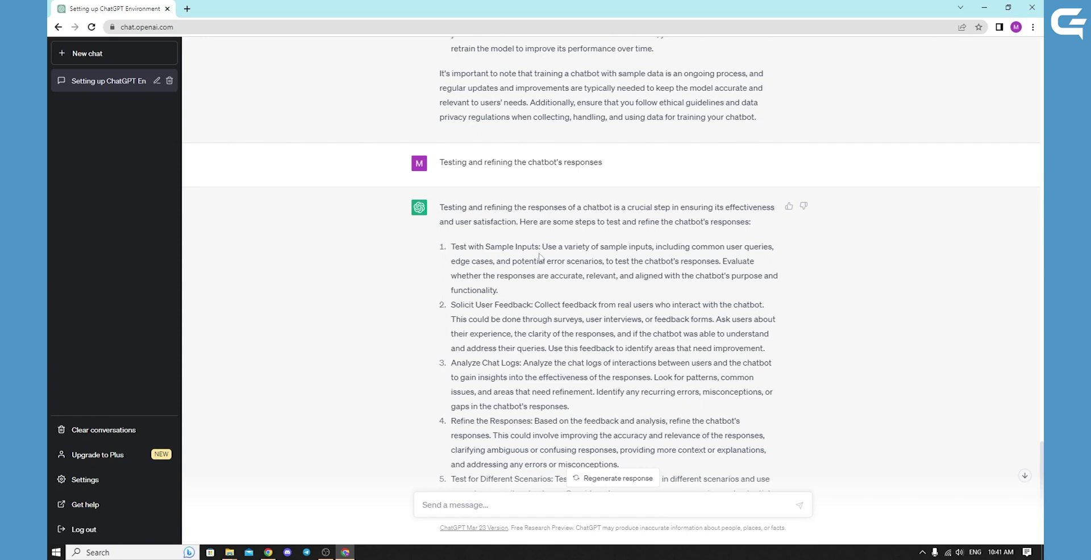
Read the answer on testing and refining the chatbot's responses, from sample inputs to user acceptance testing.
scroll(511, 264, "down", 1)
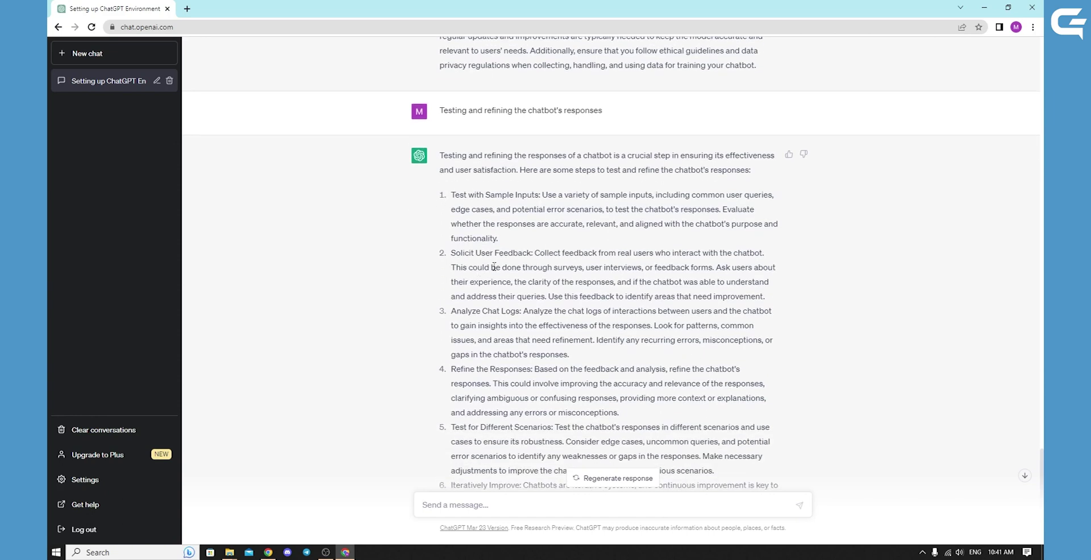
scroll(492, 270, "down", 1)
scroll(501, 298, "down", 2)
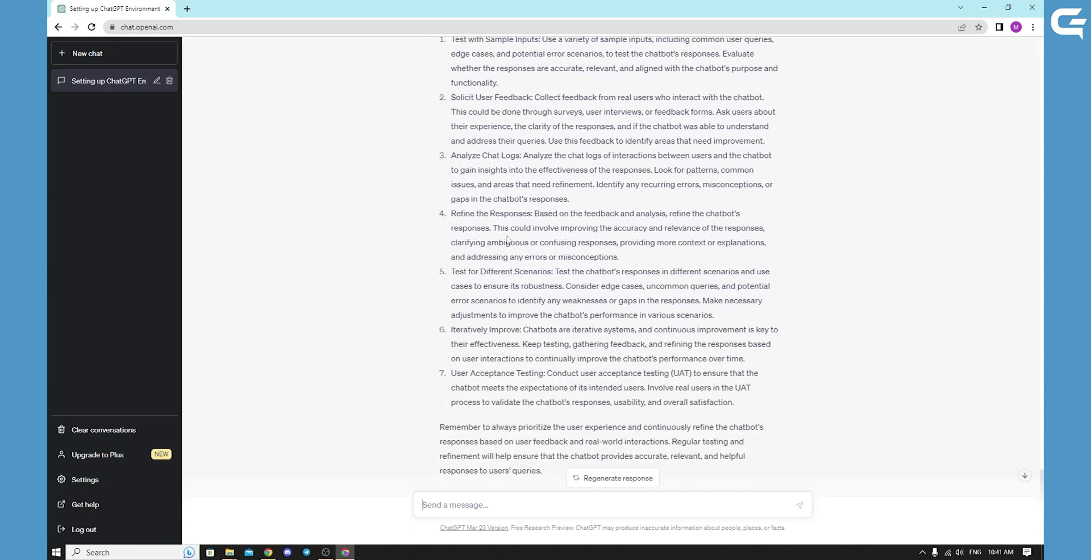
scroll(549, 325, "up", 1)
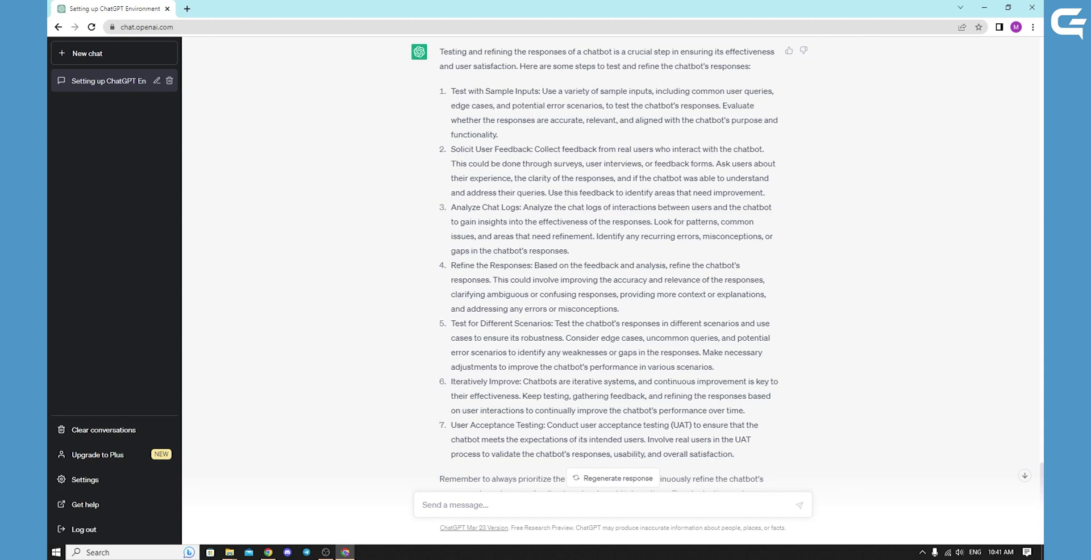
Send the follow-up prompt "Deploying the chatbot for real-world interactions".
key("alt+Tab")
key("alt+Tab")
type("Deploying the chatbot for real-world interactions")
key("Return")
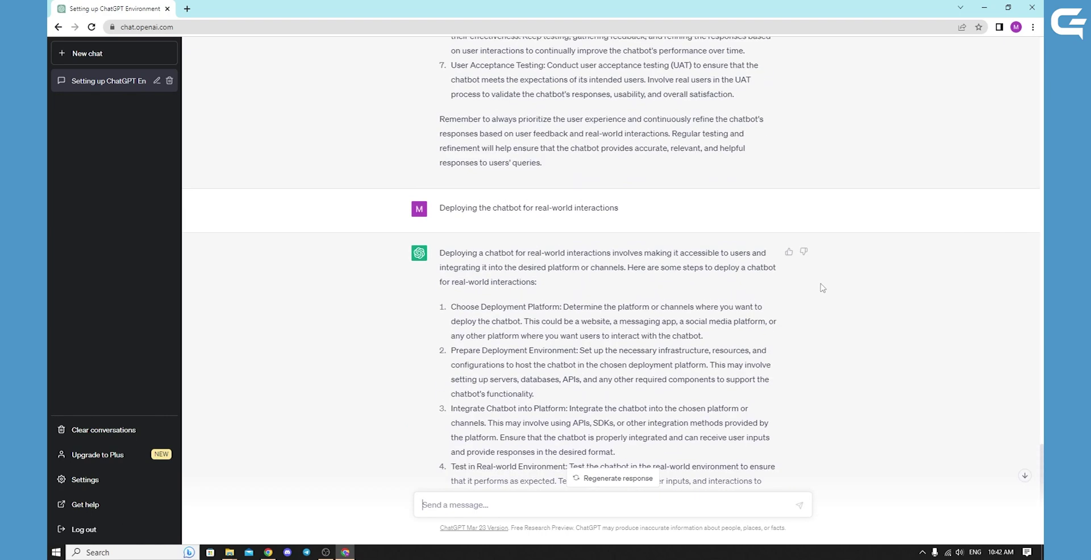
Read the deployment steps for real-world interactions, from choosing a platform to security and privacy.
scroll(821, 287, "down", 4)
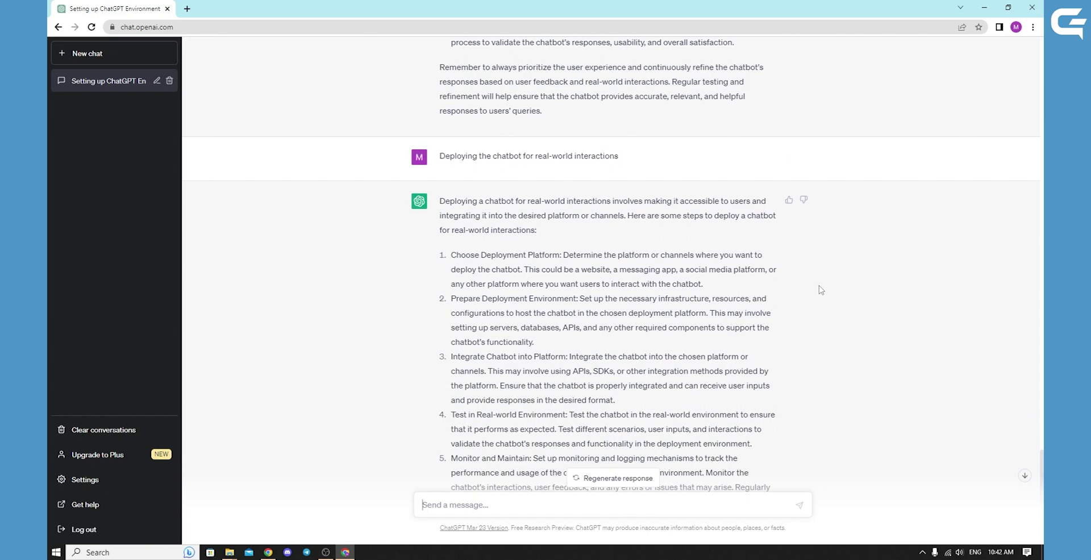
scroll(821, 290, "down", 1)
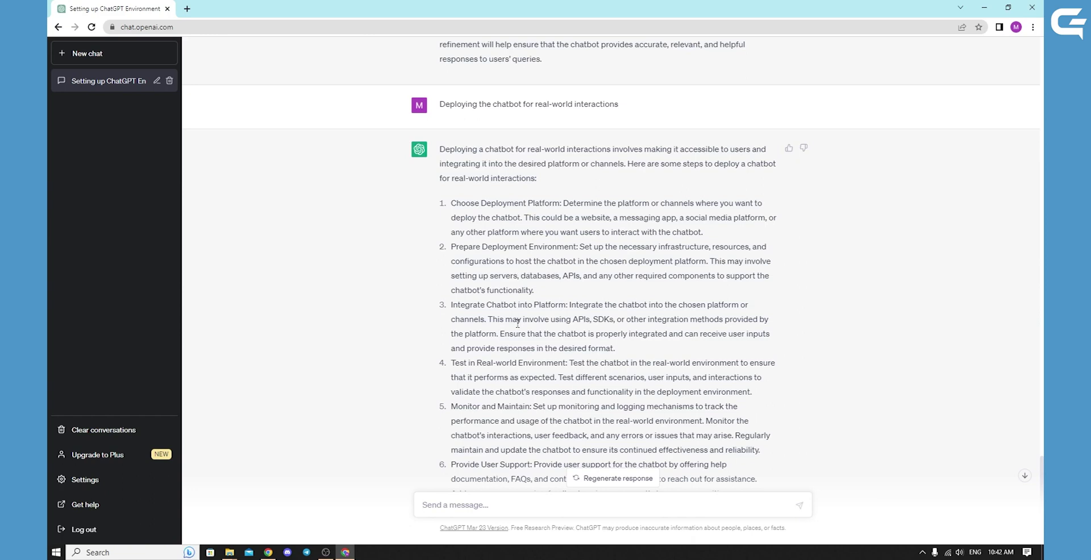
scroll(493, 338, "down", 1)
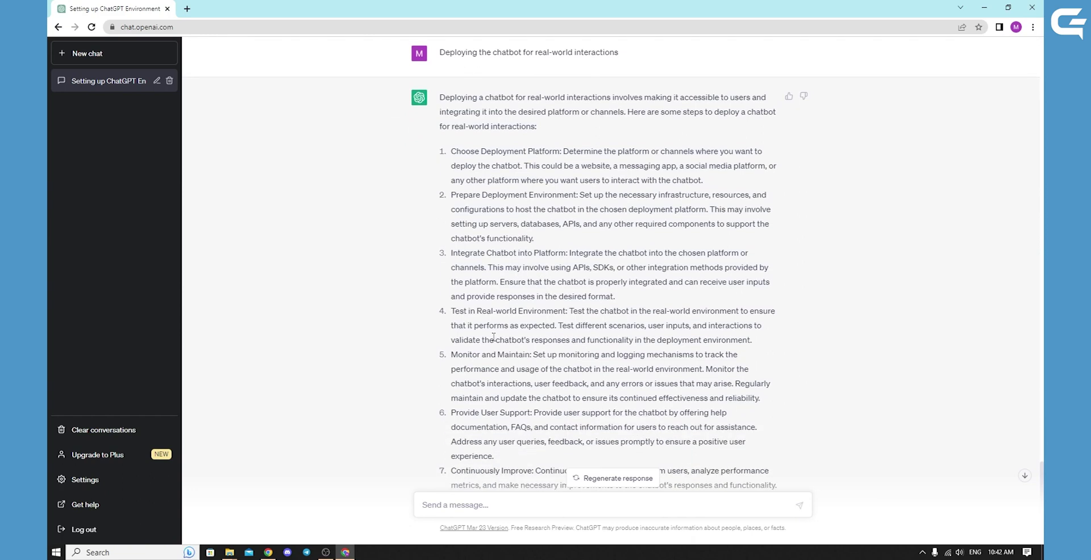
scroll(529, 328, "down", 1)
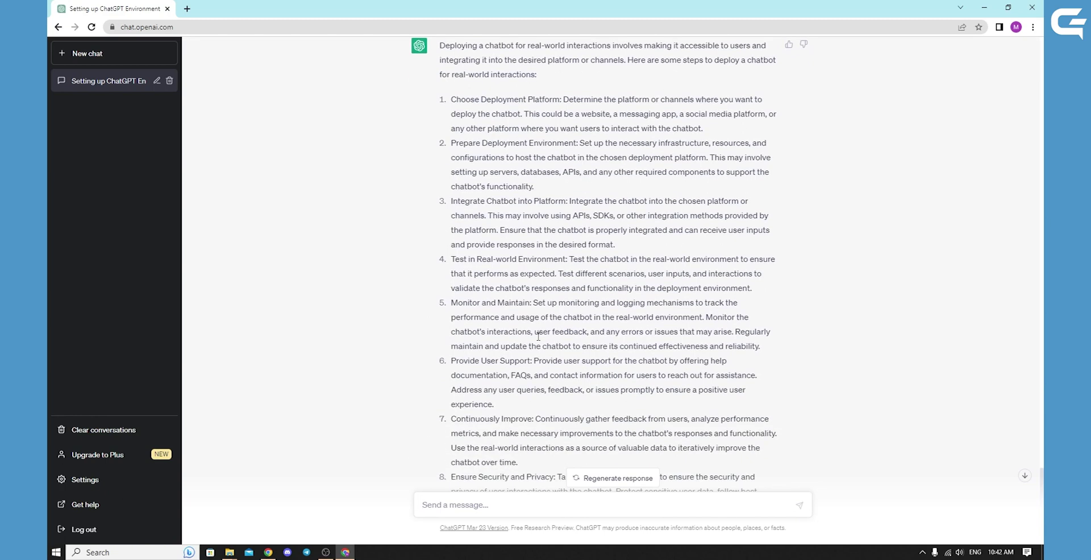
scroll(536, 328, "down", 1)
scroll(536, 328, "down", 2)
scroll(569, 364, "up", 2)
scroll(569, 363, "up", 3)
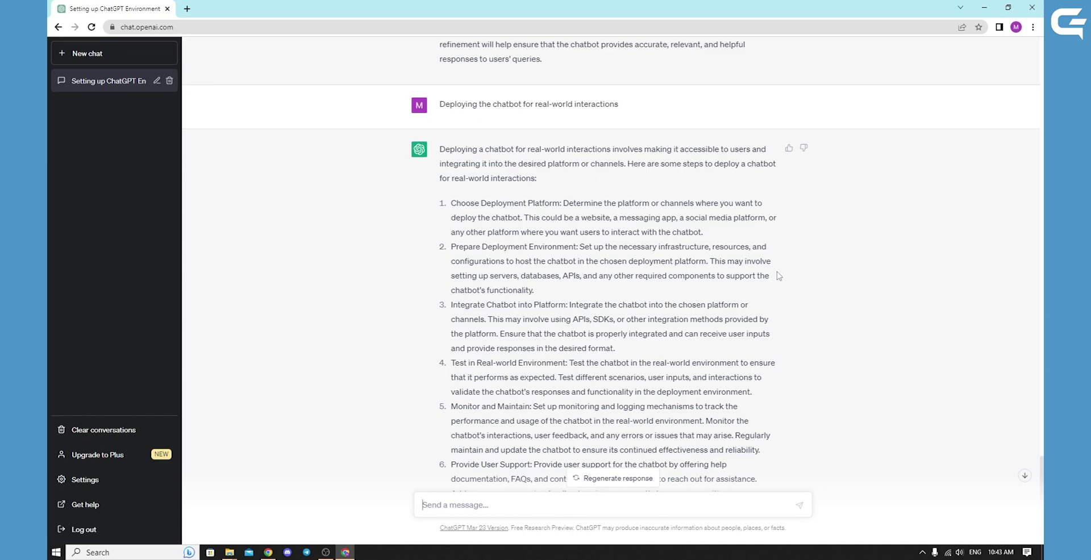
Review the whole conversation from the environment setup answer through each prompt to the deployment prompt.
scroll(778, 276, "up", 20)
scroll(747, 283, "up", 20)
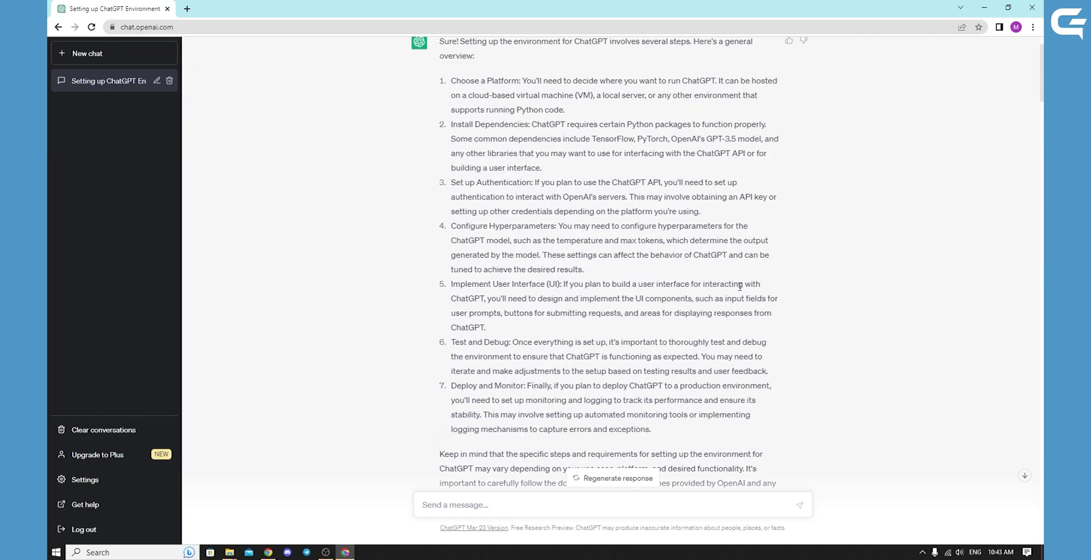
scroll(740, 286, "up", 1)
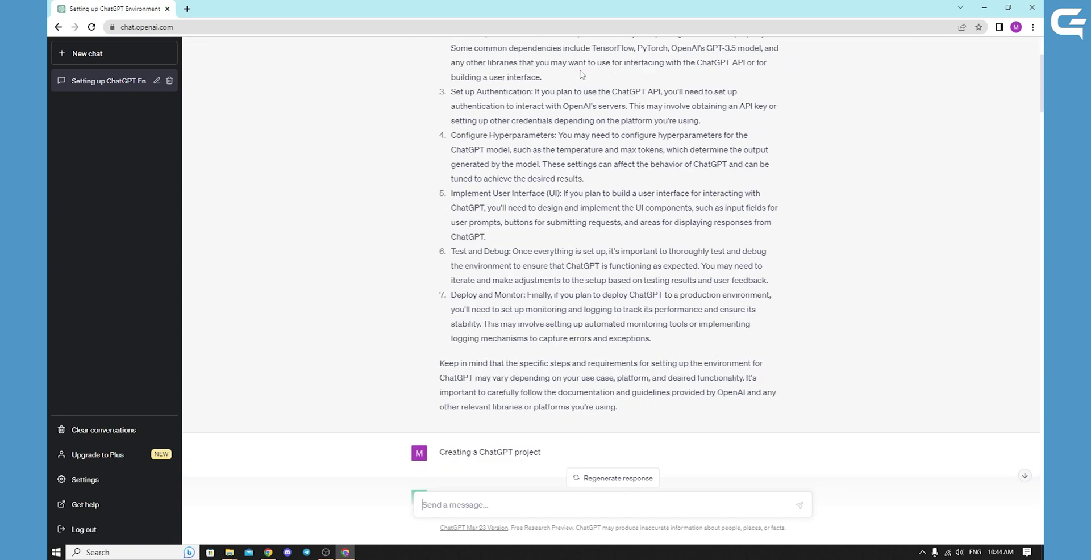
scroll(500, 239, "down", 4)
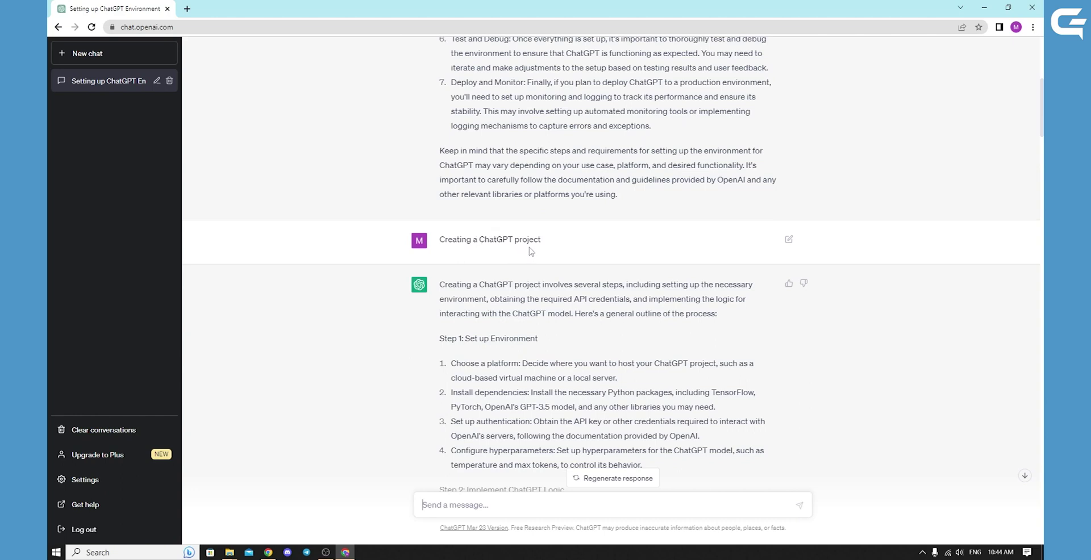
scroll(540, 244, "down", 15)
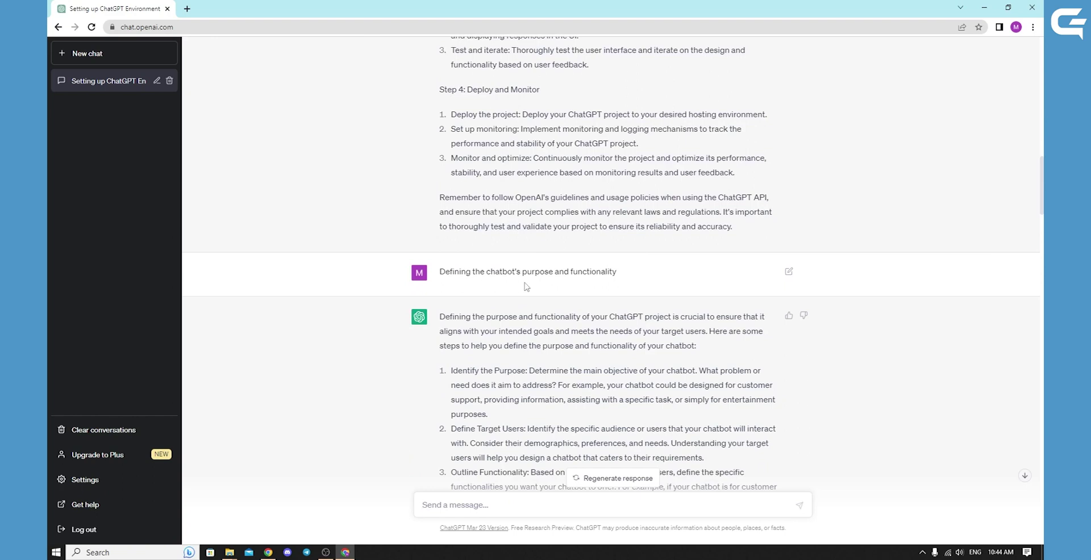
scroll(636, 283, "down", 12)
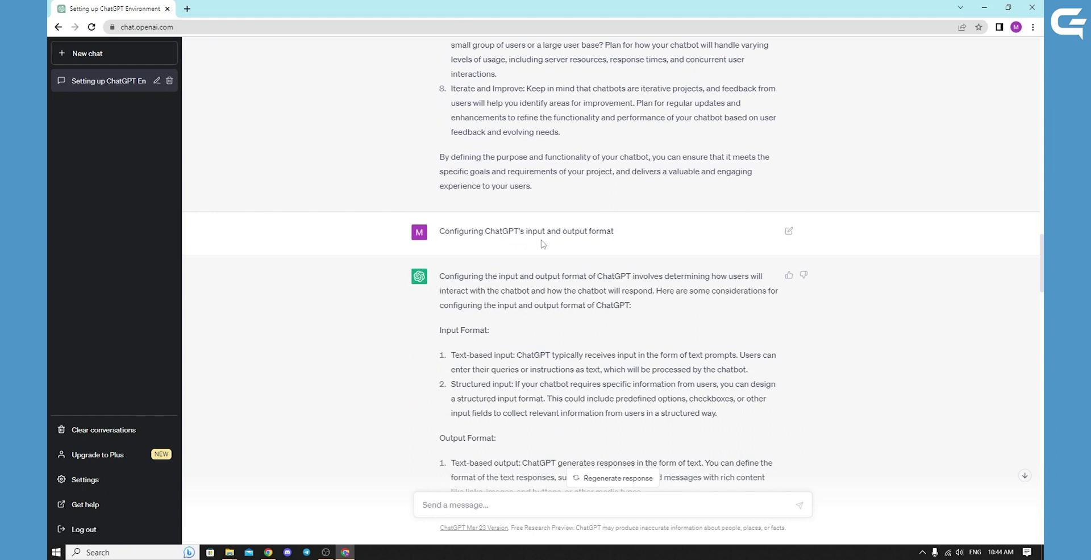
scroll(526, 247, "down", 10)
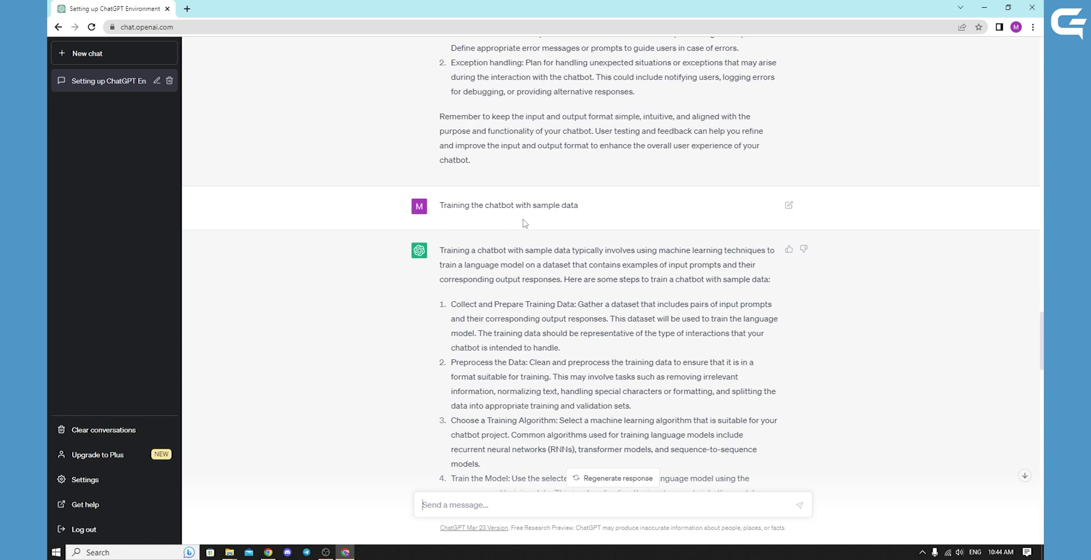
scroll(511, 216, "down", 10)
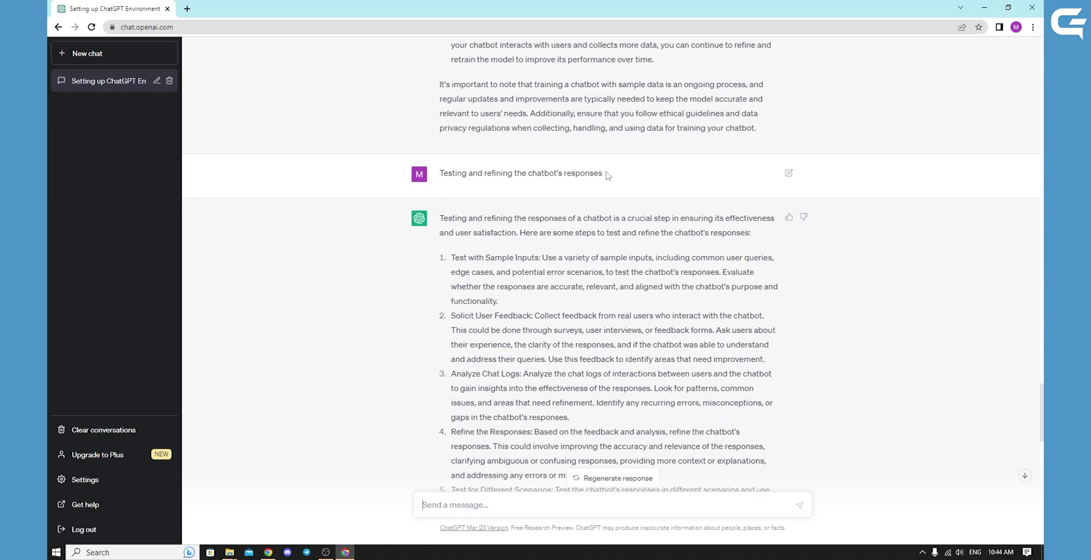
scroll(605, 177, "down", 5)
scroll(609, 177, "down", 3)
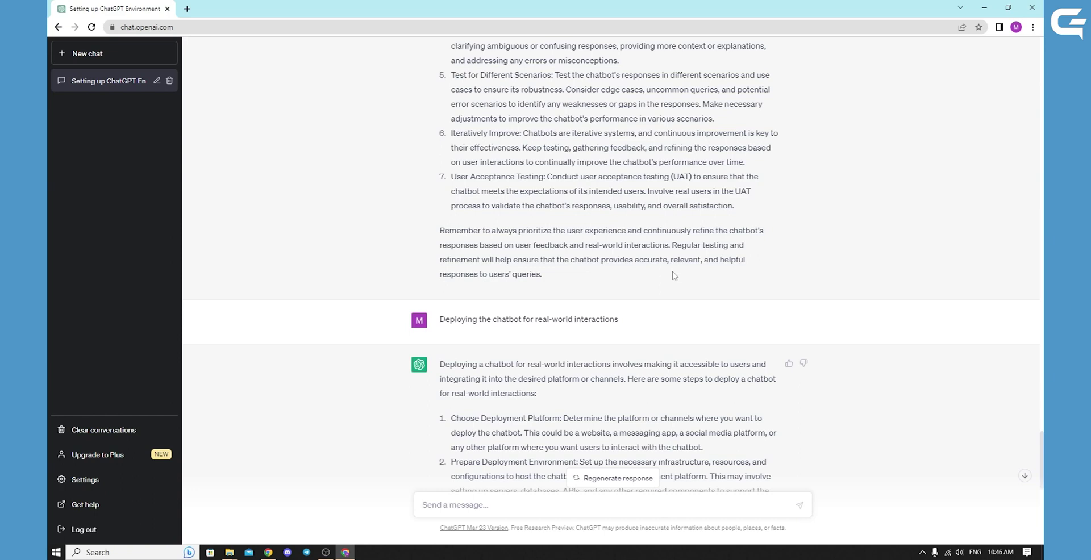
scroll(692, 275, "down", 4)
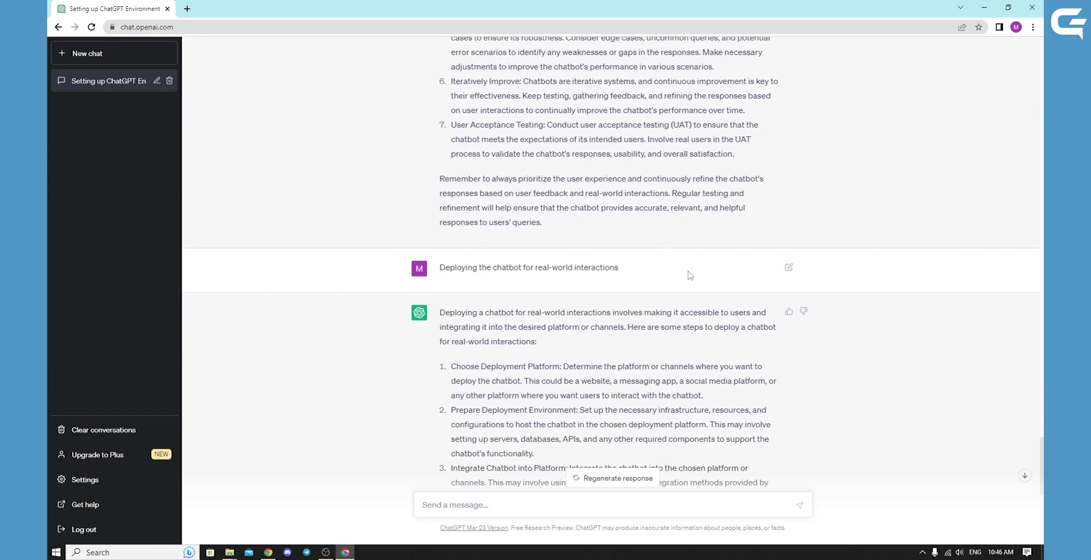
Review the conversation backwards from the deployment answer through testing, training, input and output format, purpose and project creation to the environment setup answer.
scroll(689, 272, "down", 1)
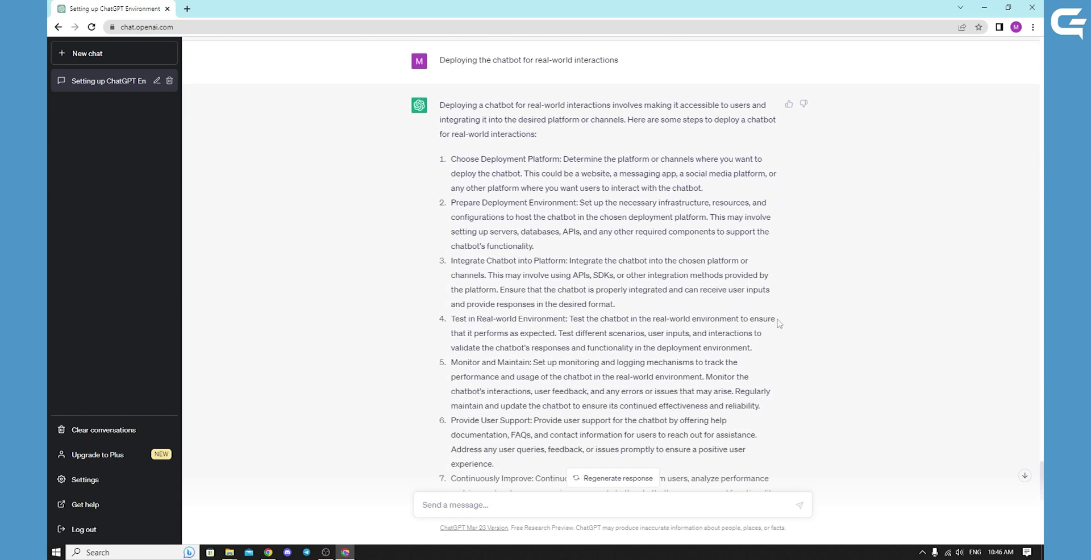
scroll(780, 320, "down", 4)
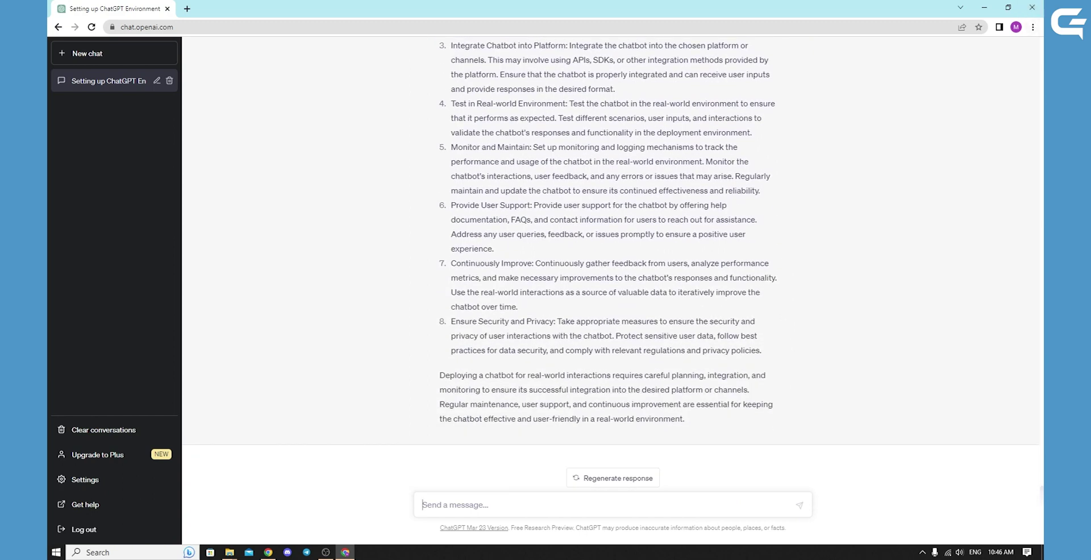
scroll(744, 168, "up", 4)
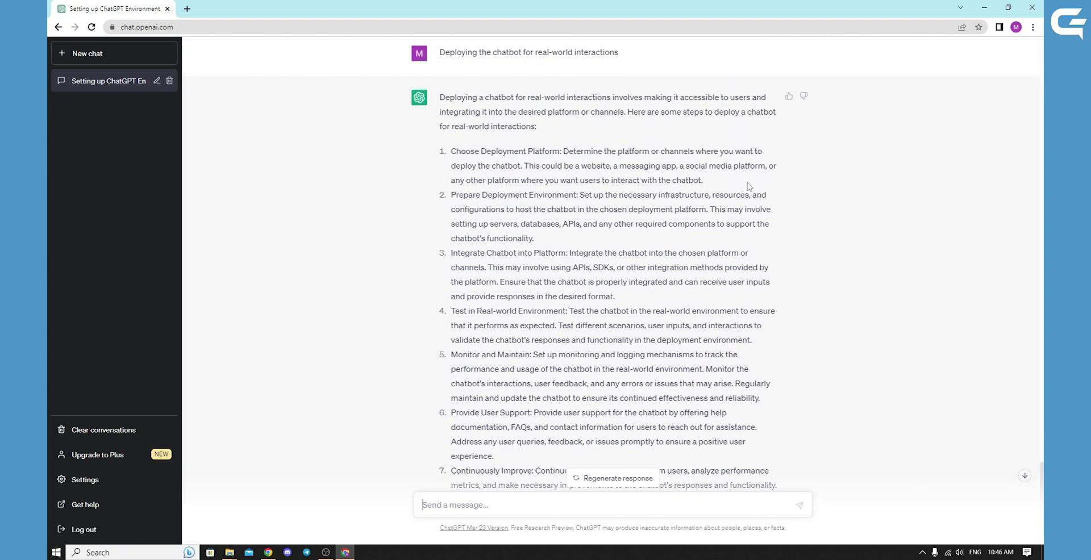
scroll(748, 188, "up", 3)
scroll(747, 195, "up", 1)
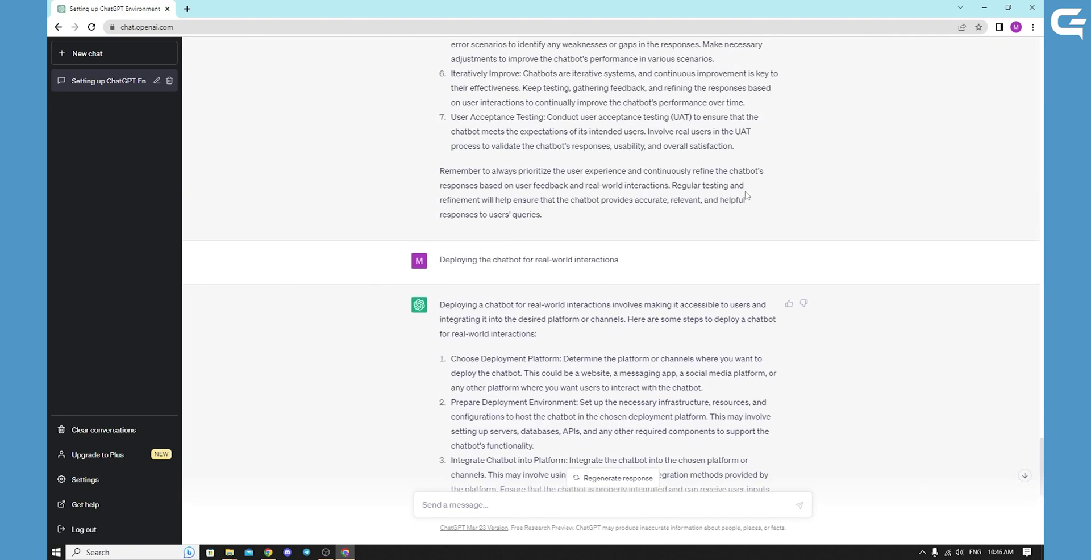
scroll(748, 196, "up", 10)
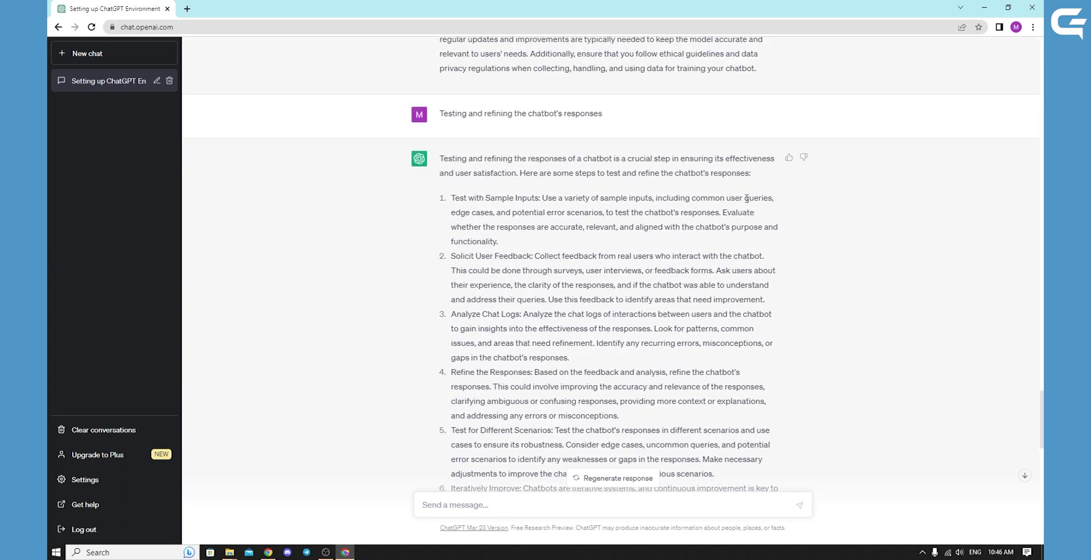
scroll(750, 202, "up", 6)
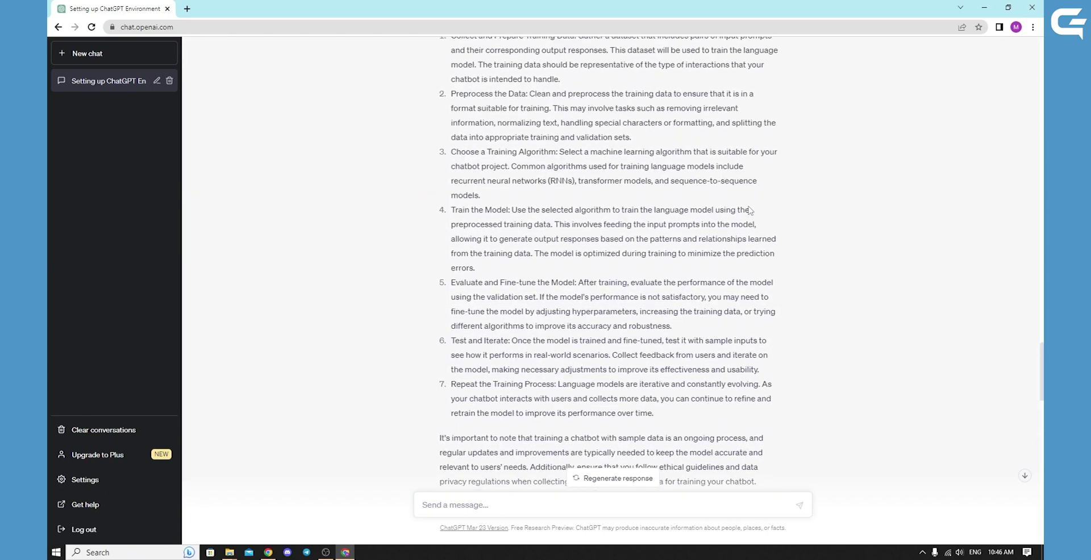
scroll(749, 206, "up", 2)
scroll(746, 216, "up", 13)
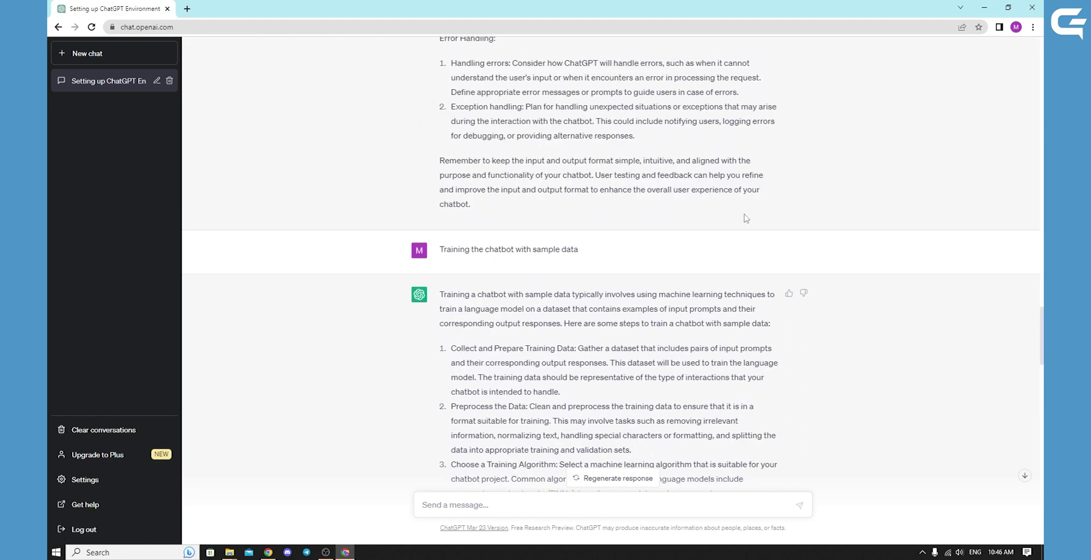
scroll(746, 228, "up", 8)
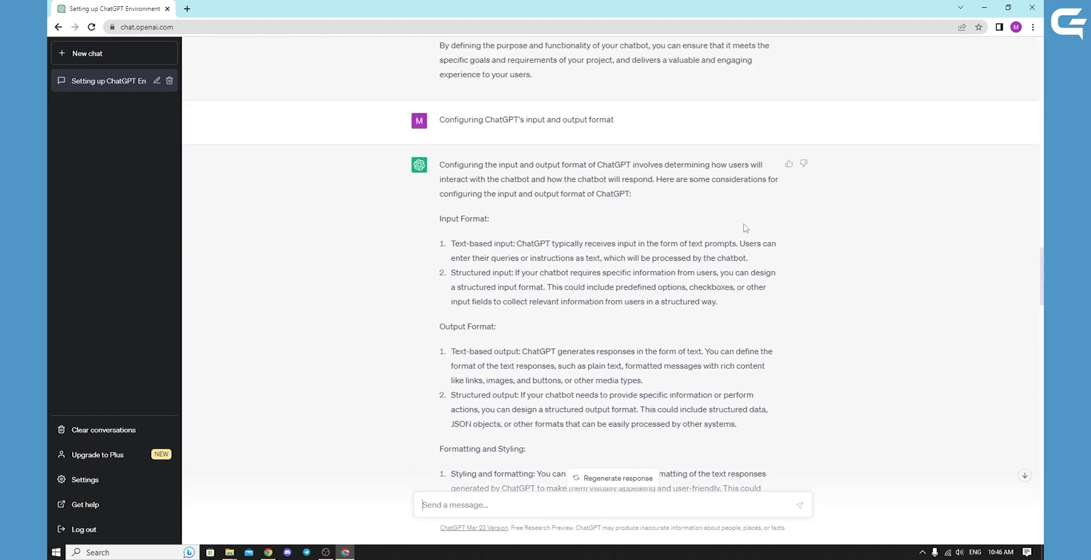
scroll(746, 227, "up", 3)
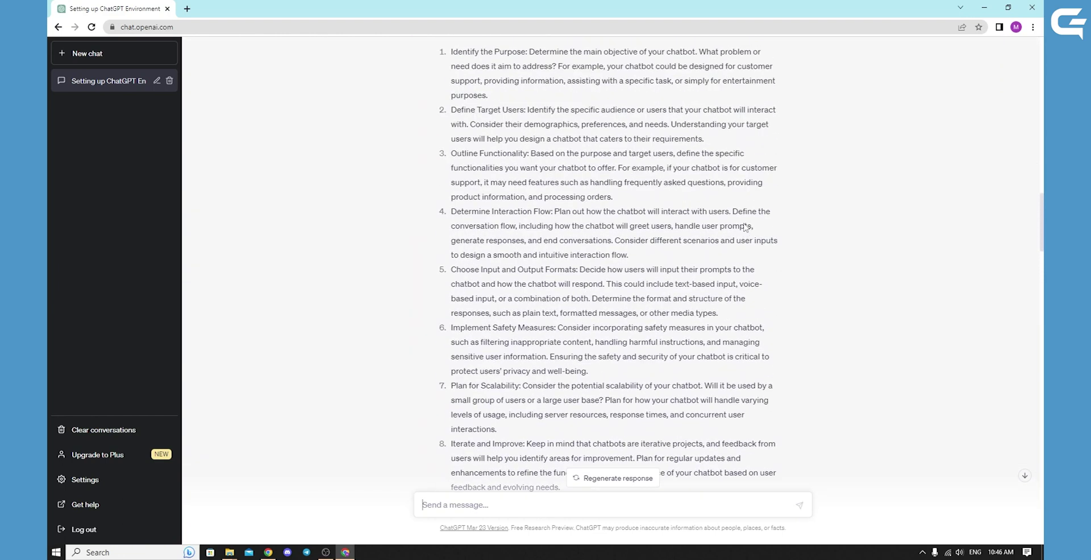
scroll(746, 224, "up", 13)
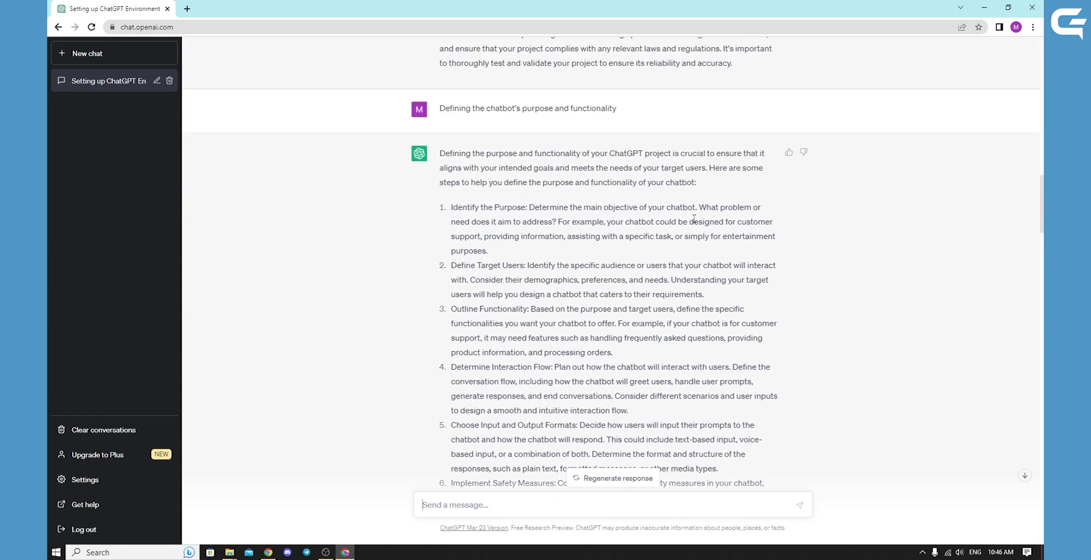
scroll(708, 232, "up", 16)
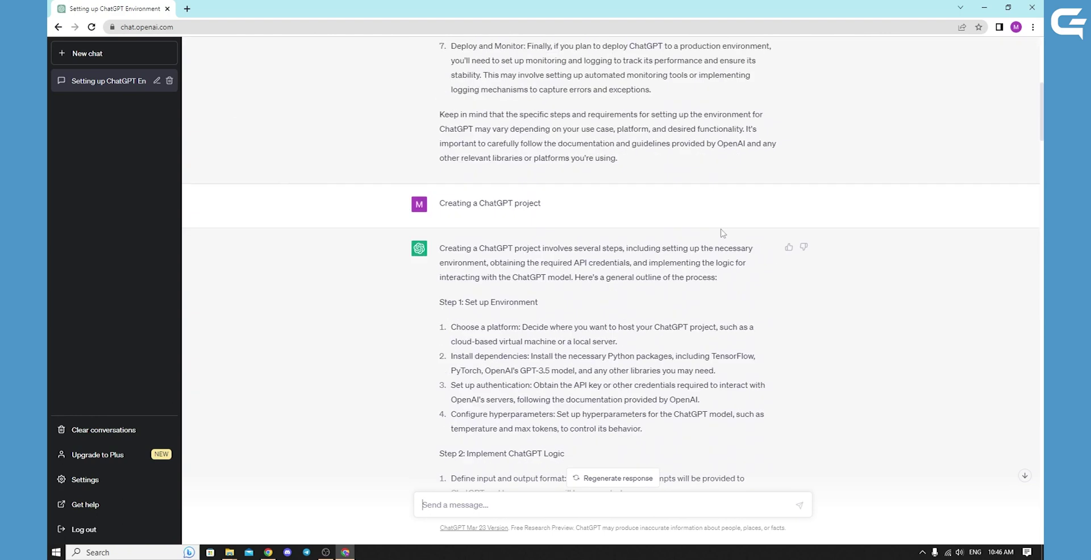
scroll(730, 226, "down", 2)
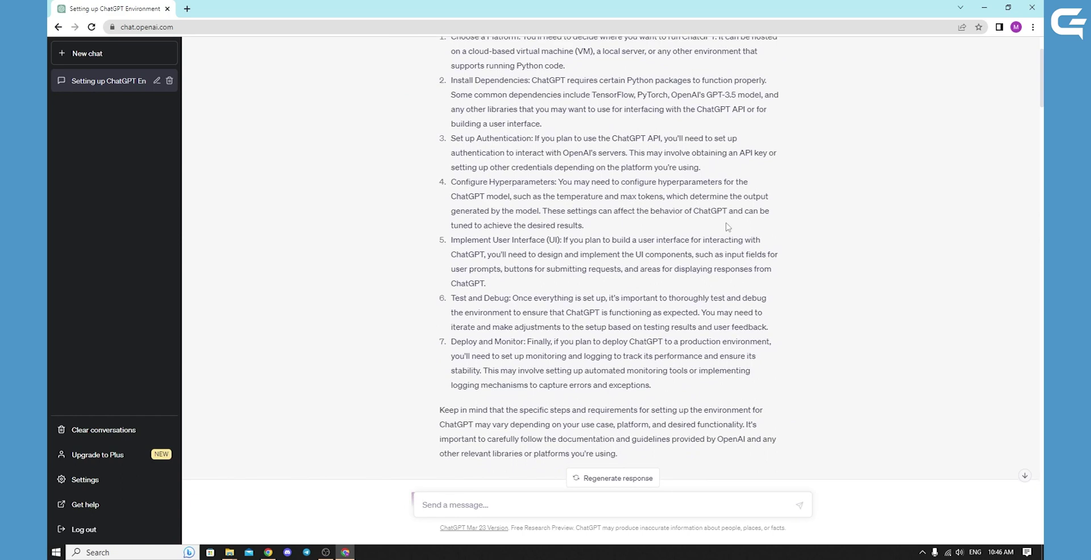
scroll(729, 226, "up", 2)
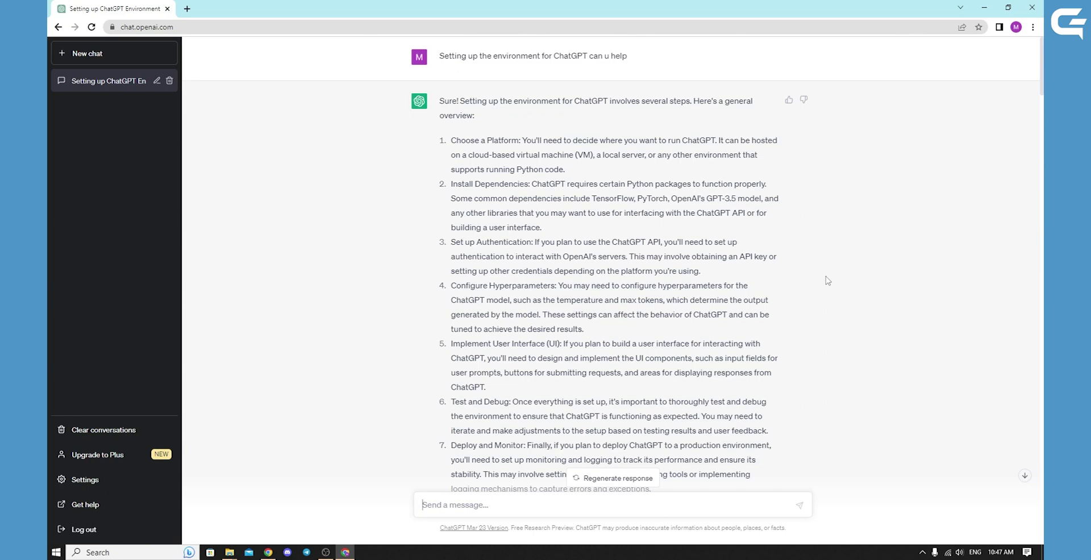
Examine the environment setup answer and the start of the project creation outline, and highlight the prompt "Creating a ChatGPT project".
scroll(834, 281, "down", 3)
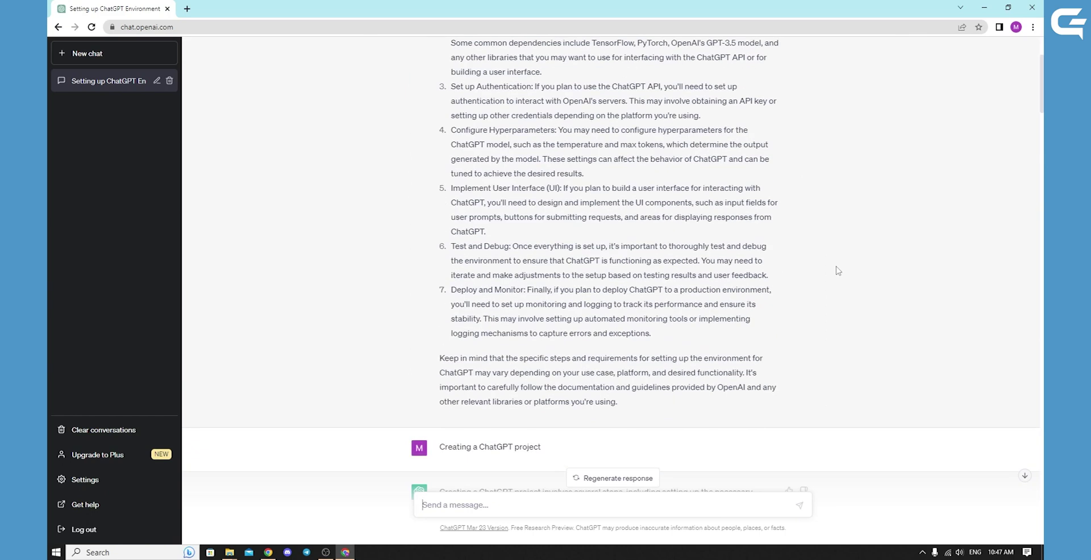
scroll(835, 271, "down", 2)
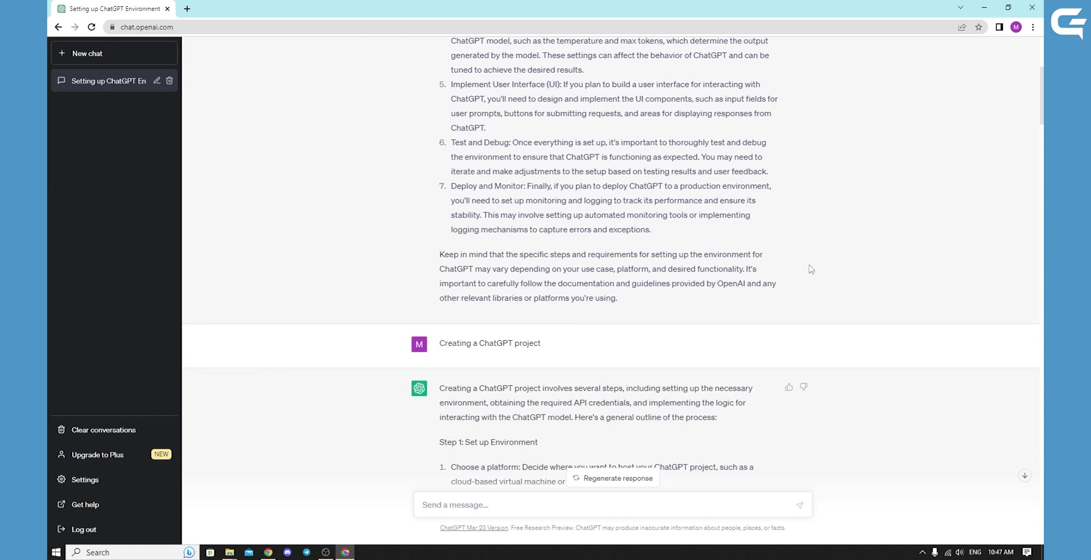
scroll(816, 272, "down", 1)
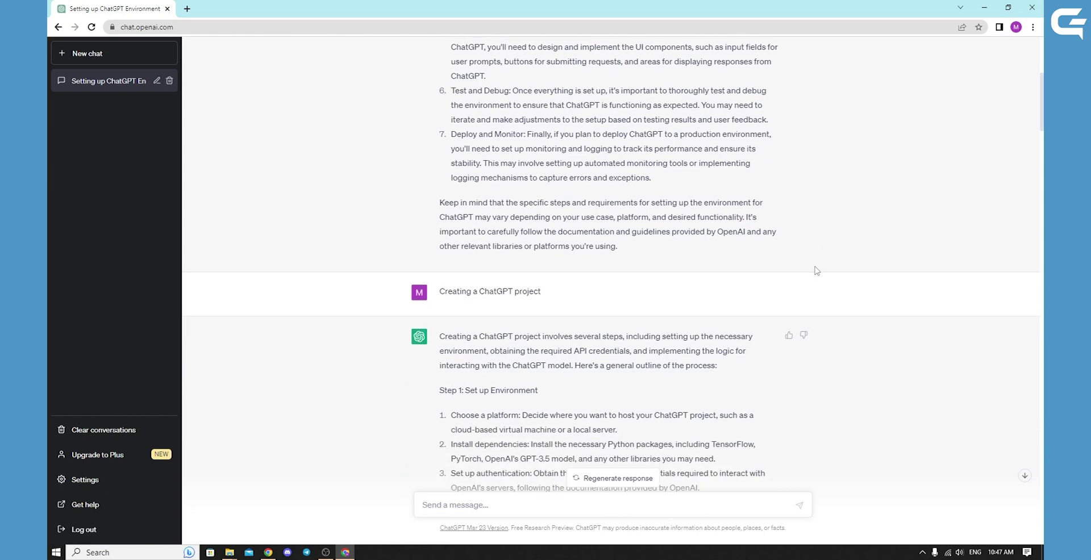
scroll(816, 271, "down", 3)
scroll(810, 279, "down", 2)
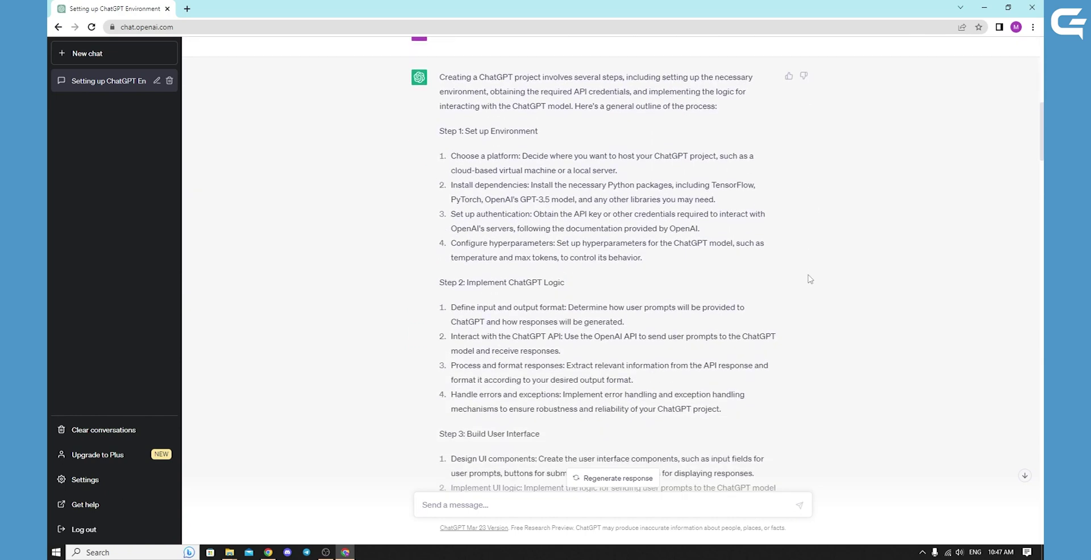
scroll(801, 287, "up", 4)
left_click_drag(556, 239, 433, 238)
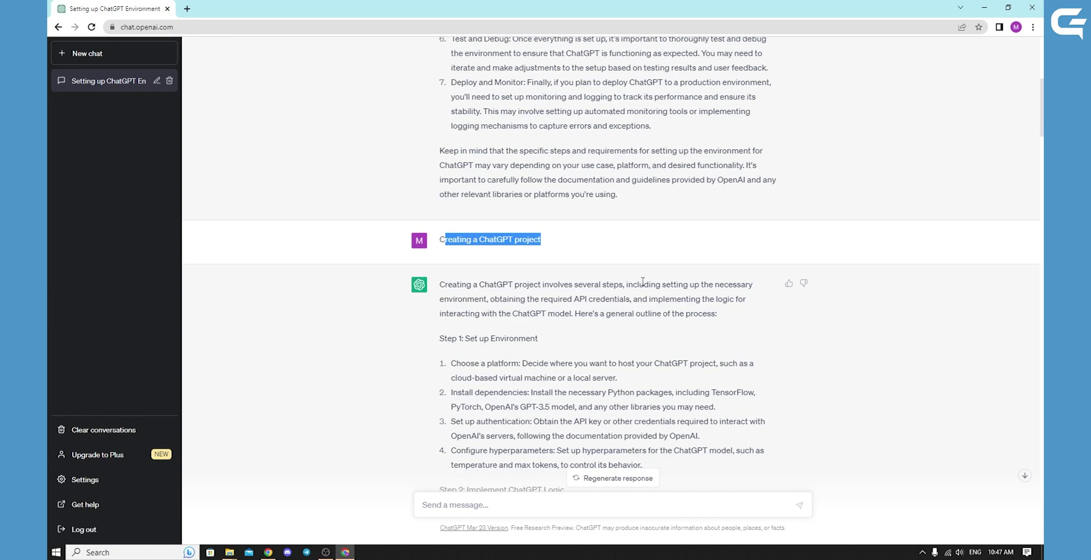
Send the full "Choose a platform" item from Step 1 of the project creation answer as a new prompt about hosting the ChatGPT project.
scroll(582, 311, "down", 3)
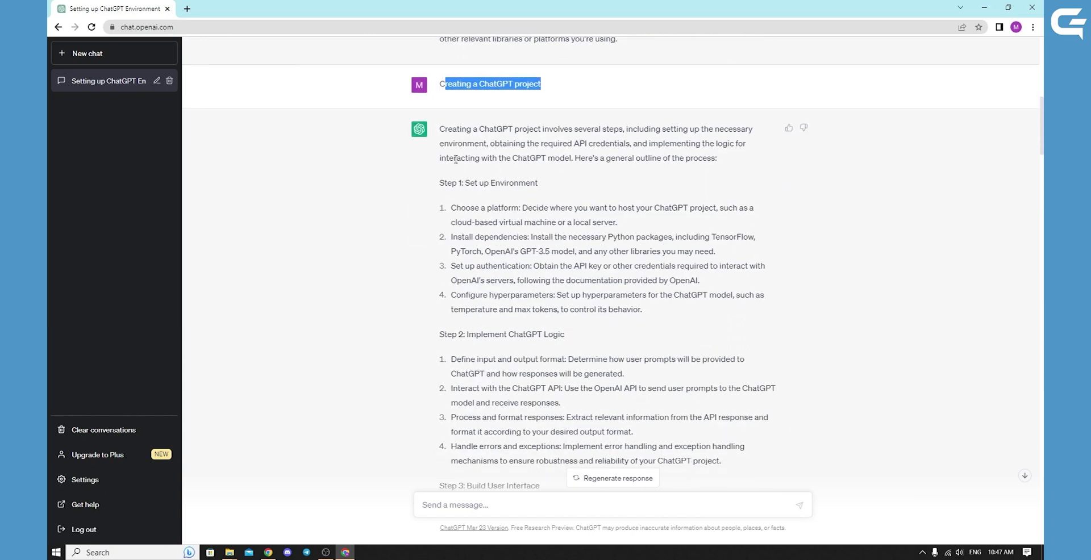
scroll(522, 208, "down", 1)
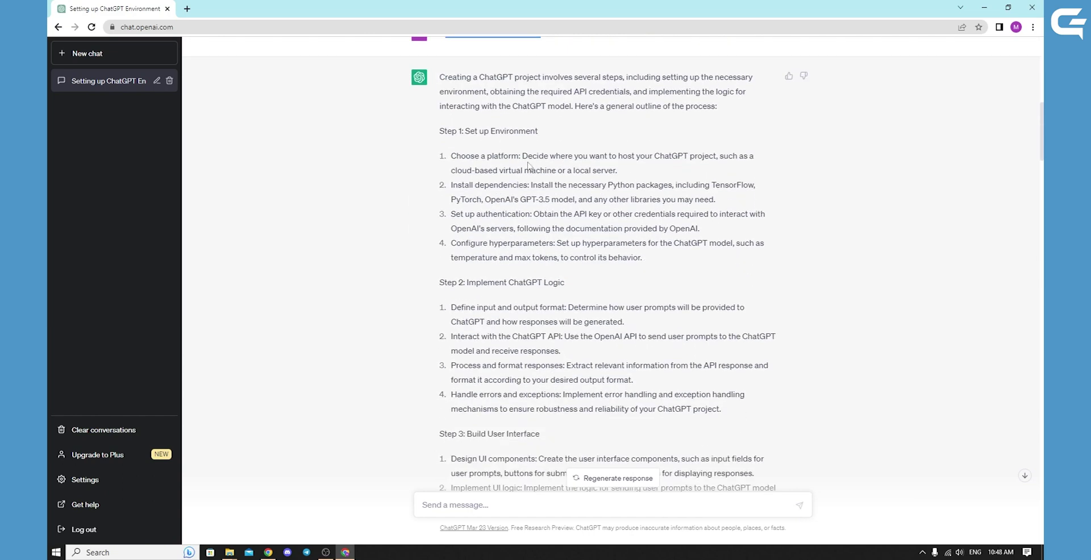
left_click_drag(451, 156, 595, 168)
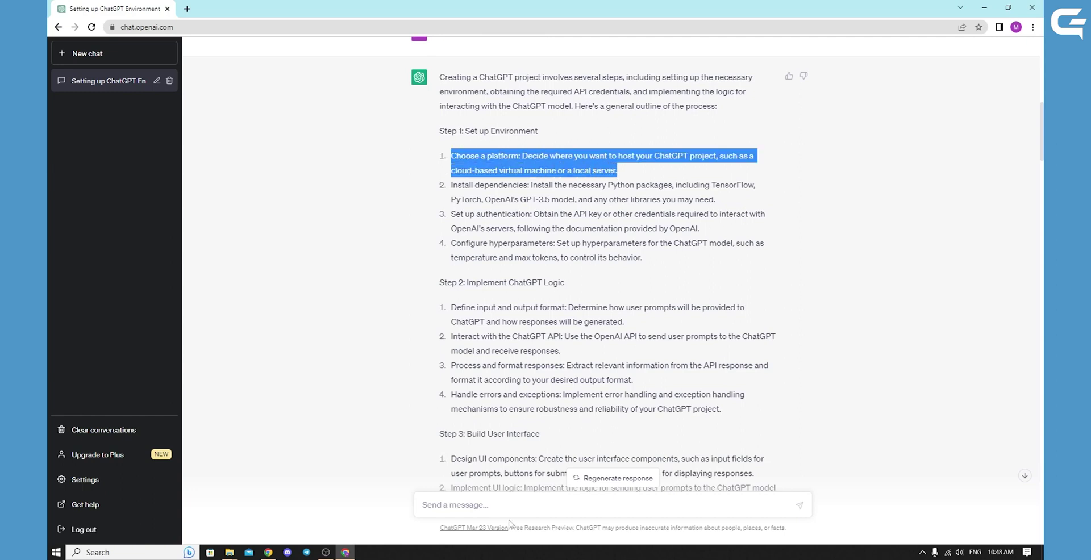
left_click(486, 498)
type("Choose a platform: Decide where you want to host your ChatGPT project, such as a cloud-based virtual machine or a local server.")
key("Return")
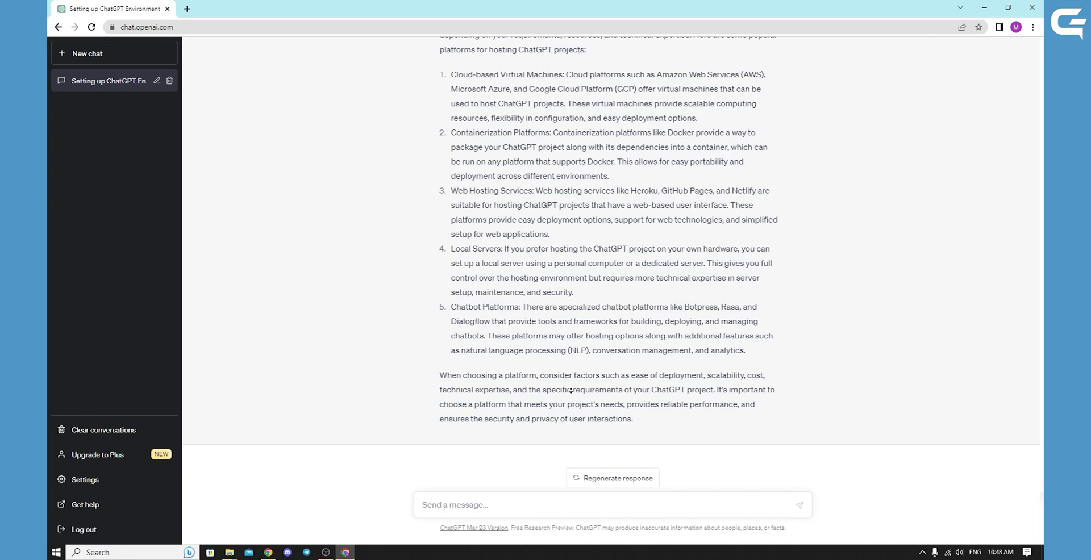
scroll(570, 391, "up", 15)
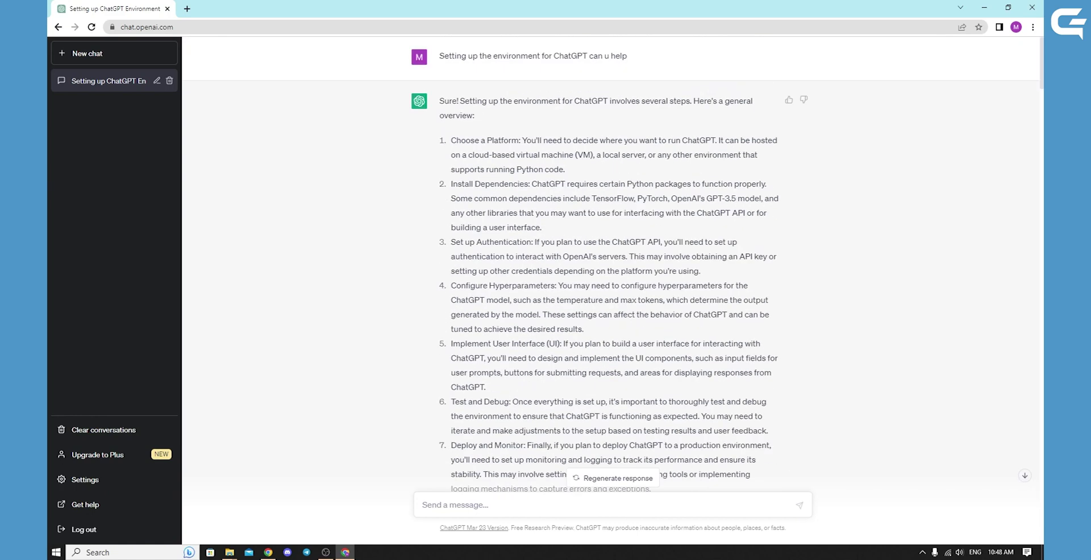